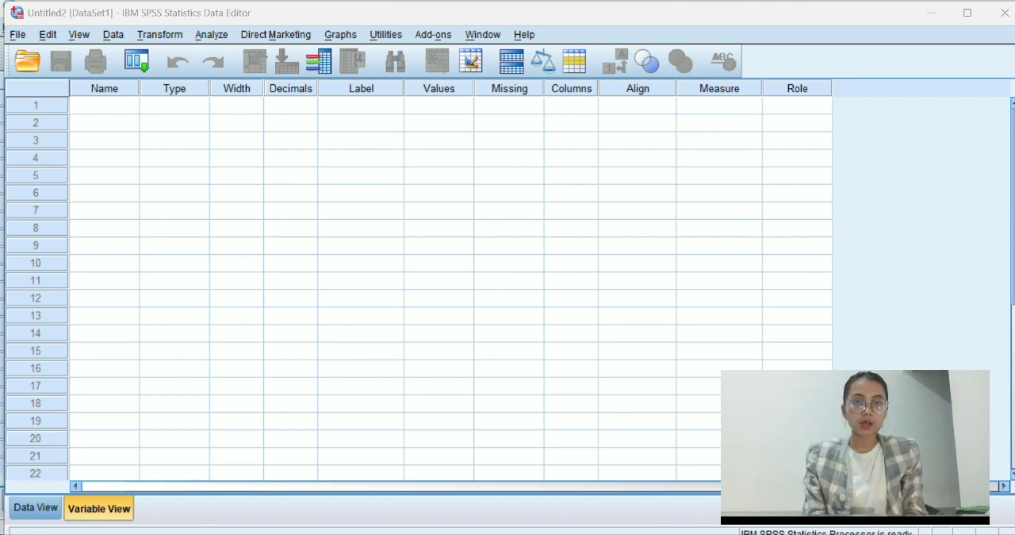
Switch to the Excel workbook Buku1 and copy the selected data in columns A to E.
{"action": "left_click", "coordinate": [706, 533]}
{"action": "scroll", "coordinate": [420, 363], "scroll_direction": "up", "scroll_amount": 5}
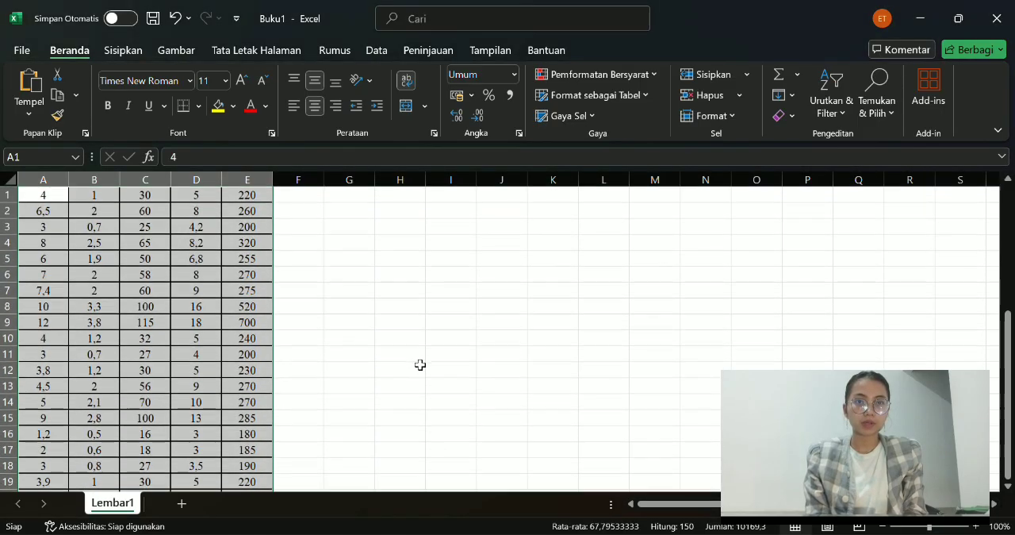
{"action": "key", "text": "ctrl+c"}
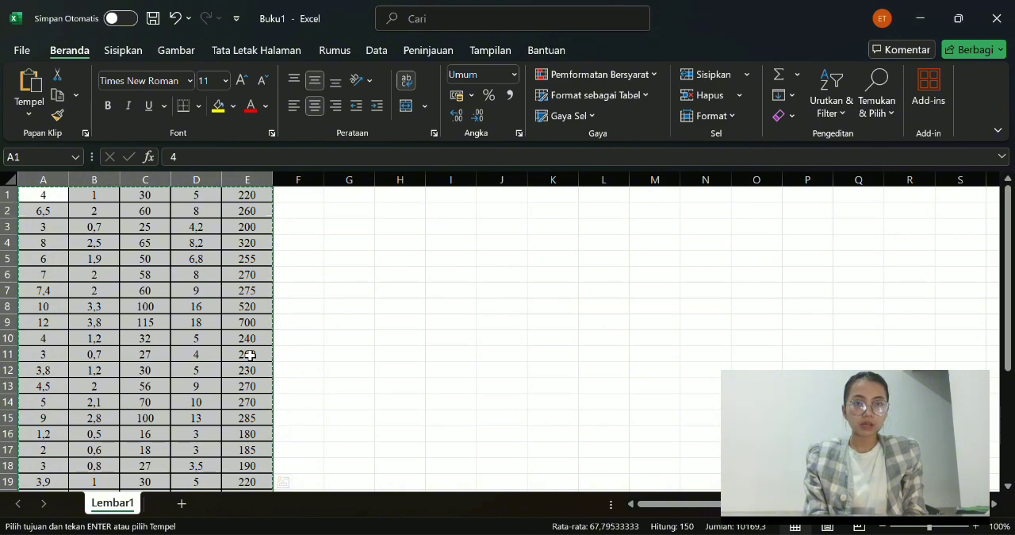
Switch to the empty SPSS dataset Untitled2 and paste the copied data starting at the first cell of Data View.
{"action": "mouse_move", "coordinate": [671, 533]}
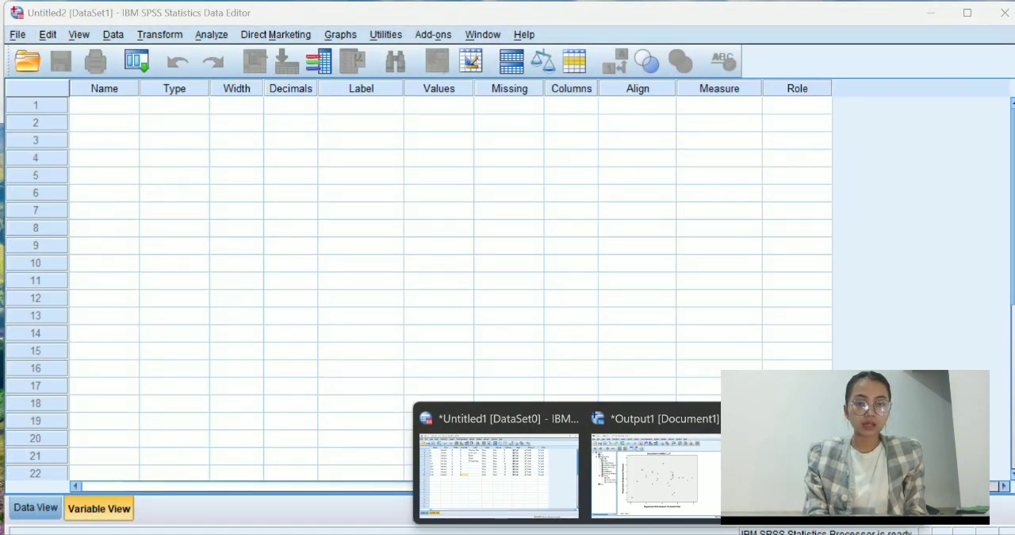
{"action": "left_click", "coordinate": [842, 474]}
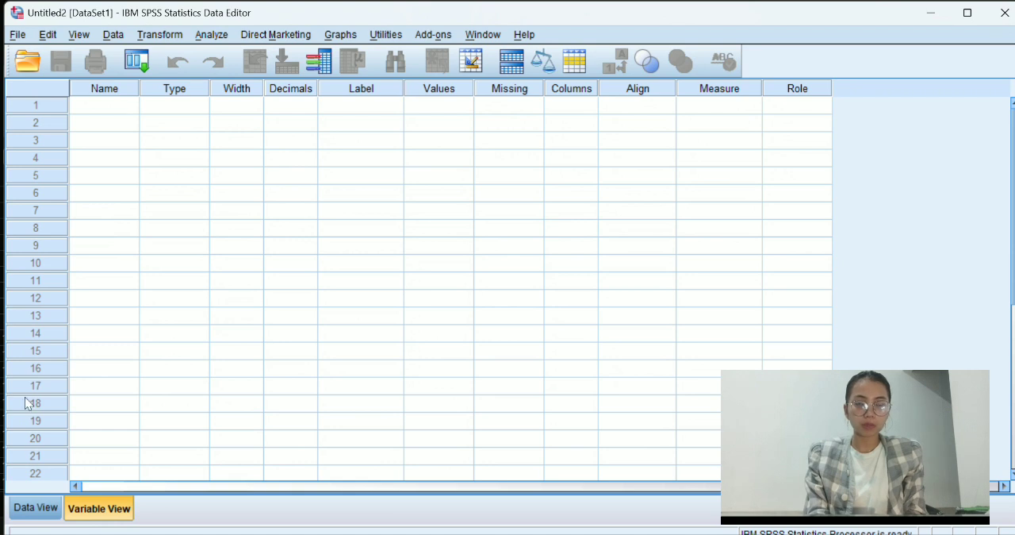
{"action": "left_click", "coordinate": [39, 500]}
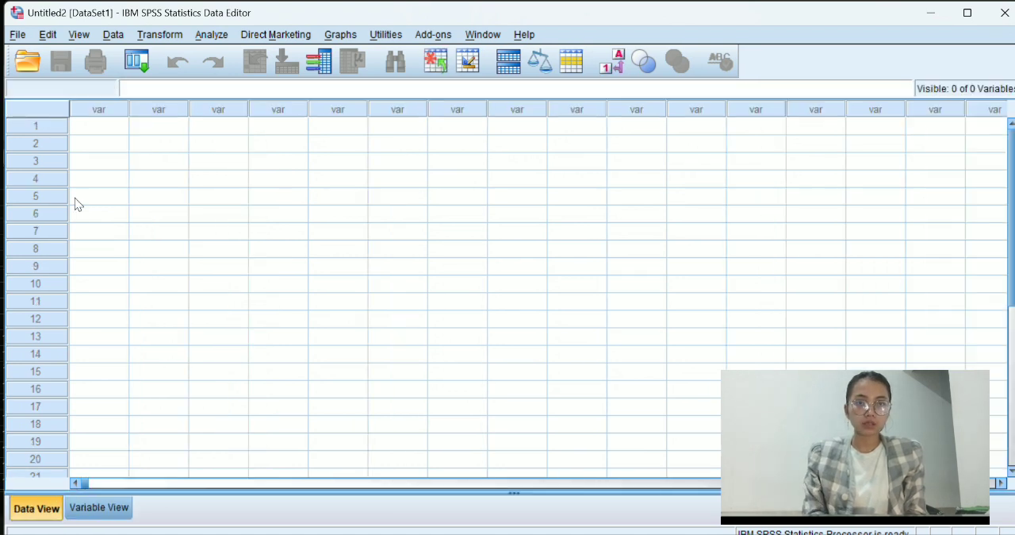
{"action": "left_click", "coordinate": [84, 130]}
{"action": "key", "text": "ctrl+v"}
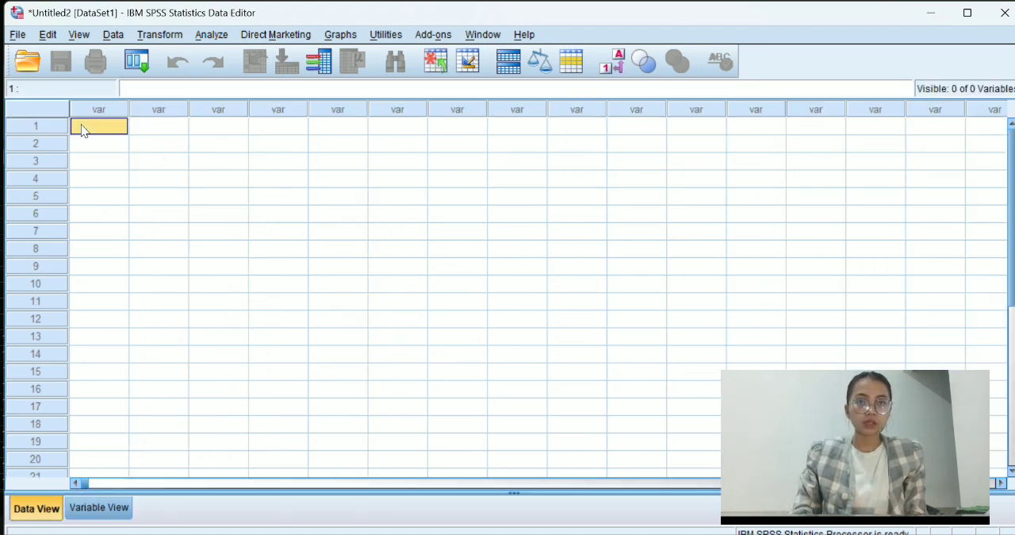
Name the five variables Y, X1, X2, X3 and X4 in Variable View.
{"action": "left_click", "coordinate": [98, 507]}
{"action": "left_click", "coordinate": [111, 105]}
{"action": "type", "text": "Y"}
{"action": "key", "text": "Return"}
{"action": "type", "text": "X1"}
{"action": "key", "text": "Return"}
{"action": "type", "text": "X2"}
{"action": "key", "text": "Return"}
{"action": "type", "text": "X3"}
{"action": "key", "text": "Return"}
{"action": "type", "text": "X4"}
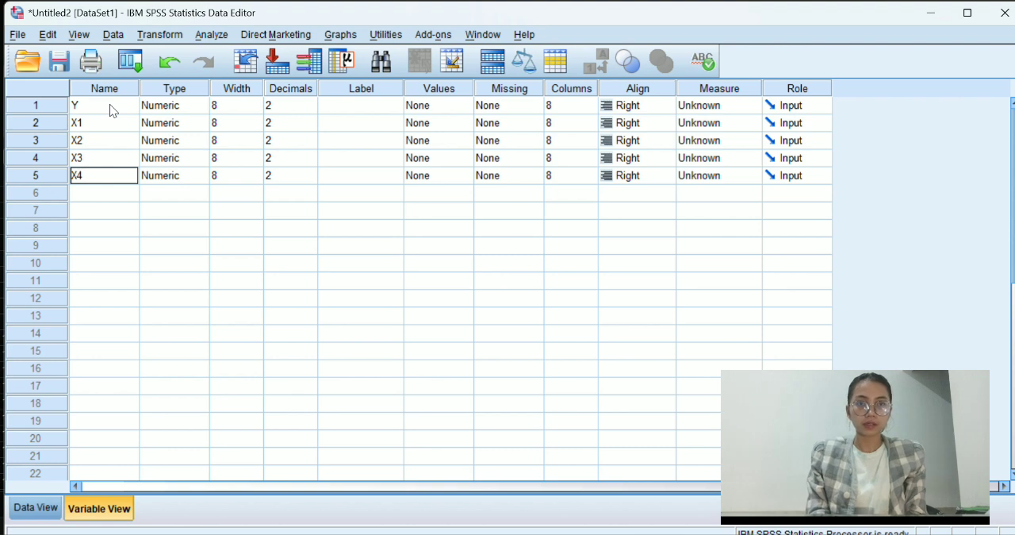
Set the decimals of all five variables Y, X1, X2, X3 and X4 to 0.
{"action": "left_click", "coordinate": [287, 104]}
{"action": "double_click", "coordinate": [313, 109]}
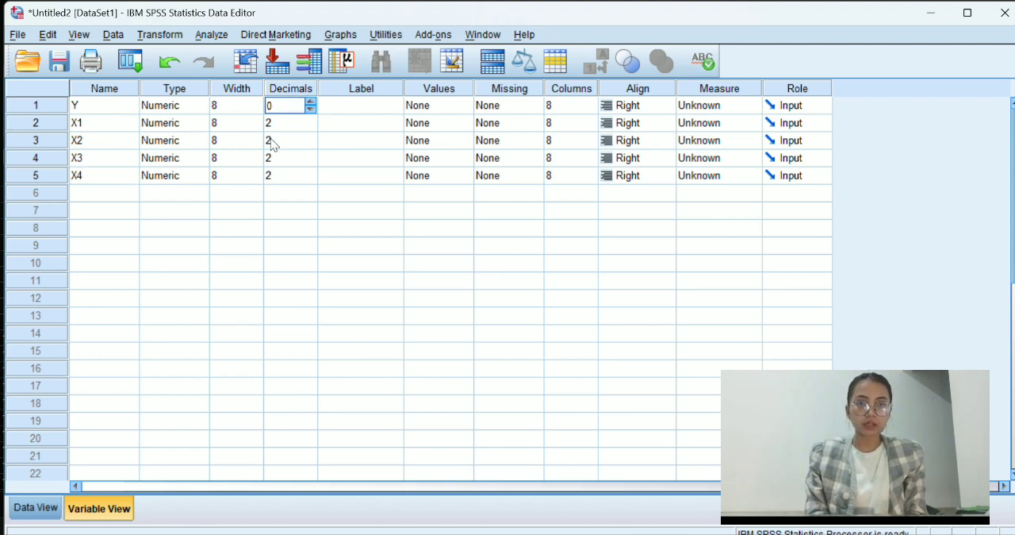
{"action": "left_click", "coordinate": [285, 123]}
{"action": "double_click", "coordinate": [311, 127]}
{"action": "left_click", "coordinate": [301, 134]}
{"action": "type", "text": "0"}
{"action": "left_click", "coordinate": [294, 152]}
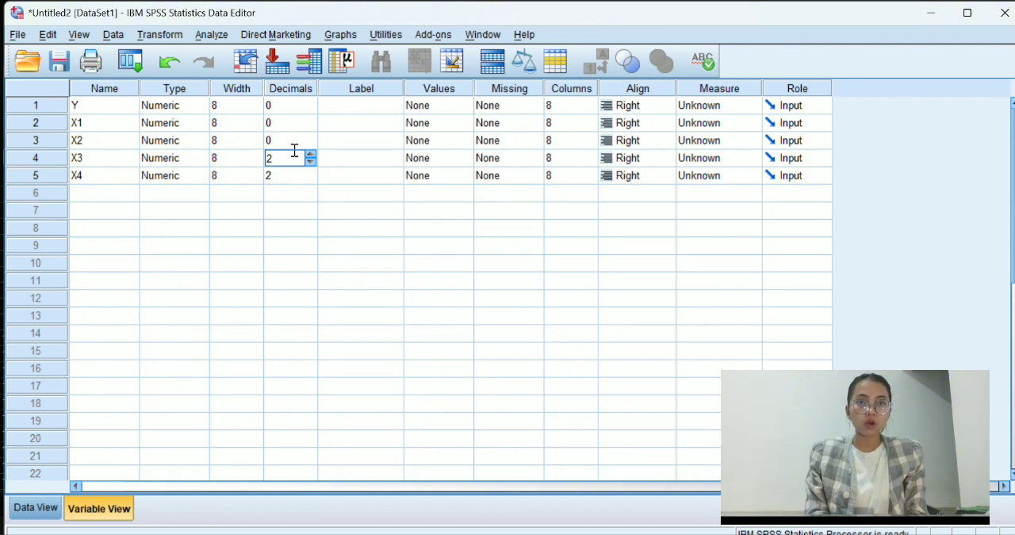
{"action": "key", "text": "Return"}
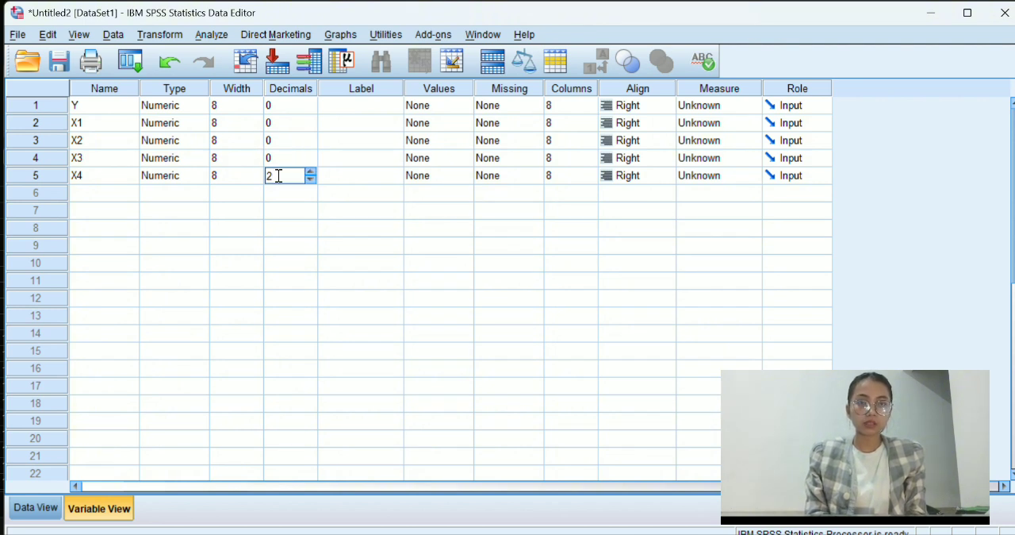
{"action": "key", "text": "BackSpace"}
{"action": "type", "text": "0"}
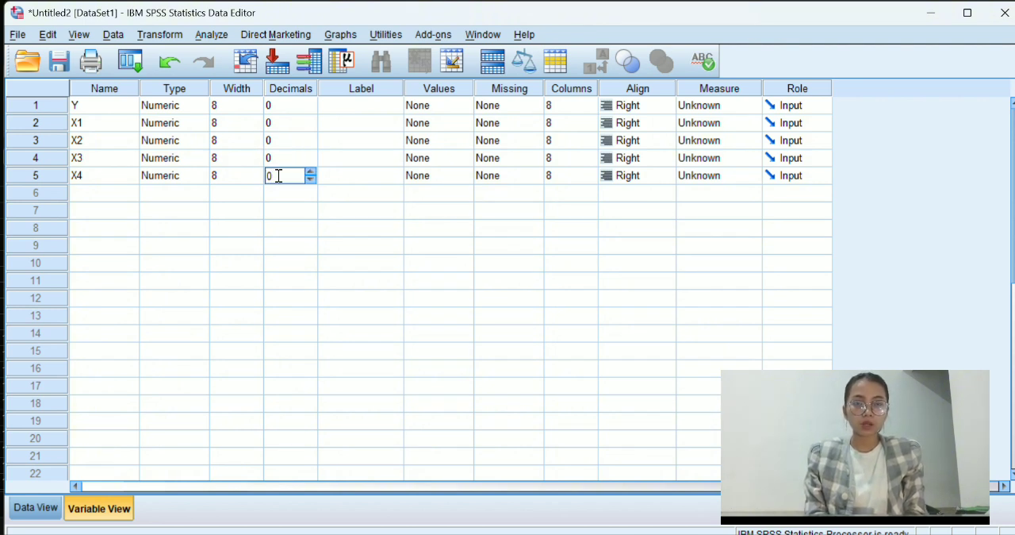
Check the variable definitions in the Word document's Cobb-Douglas production function case, and return to the SPSS dataset.
{"action": "left_click", "coordinate": [361, 106]}
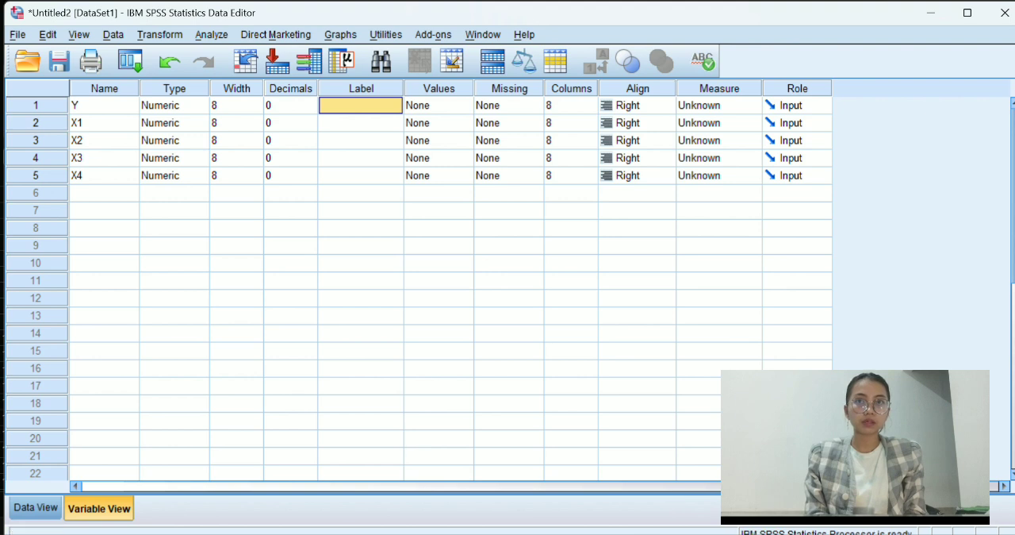
{"action": "mouse_move", "coordinate": [566, 533]}
{"action": "left_click", "coordinate": [630, 480]}
{"action": "scroll", "coordinate": [682, 244], "scroll_direction": "up", "scroll_amount": 1}
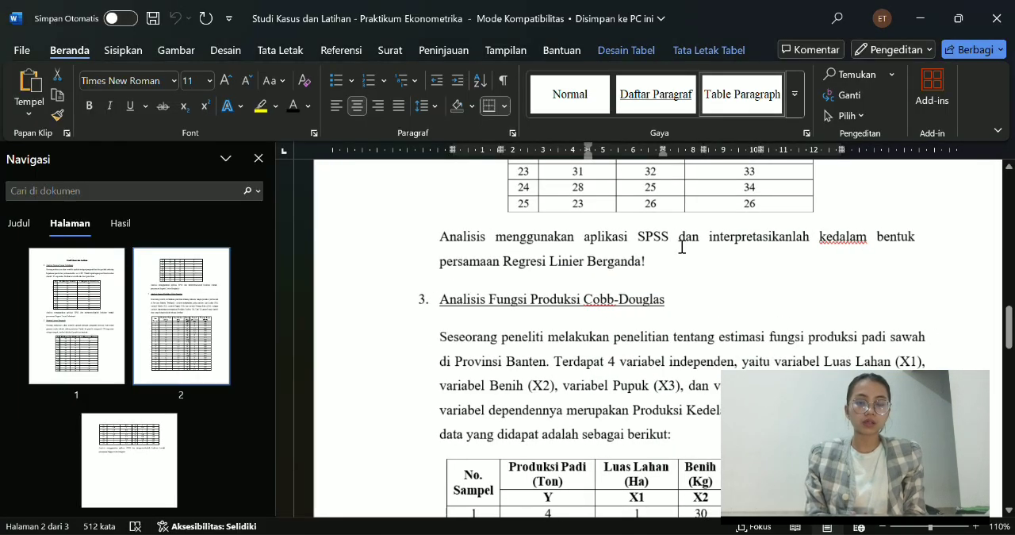
{"action": "scroll", "coordinate": [682, 244], "scroll_direction": "down", "scroll_amount": 2}
{"action": "mouse_move", "coordinate": [698, 533]}
{"action": "mouse_move", "coordinate": [571, 533]}
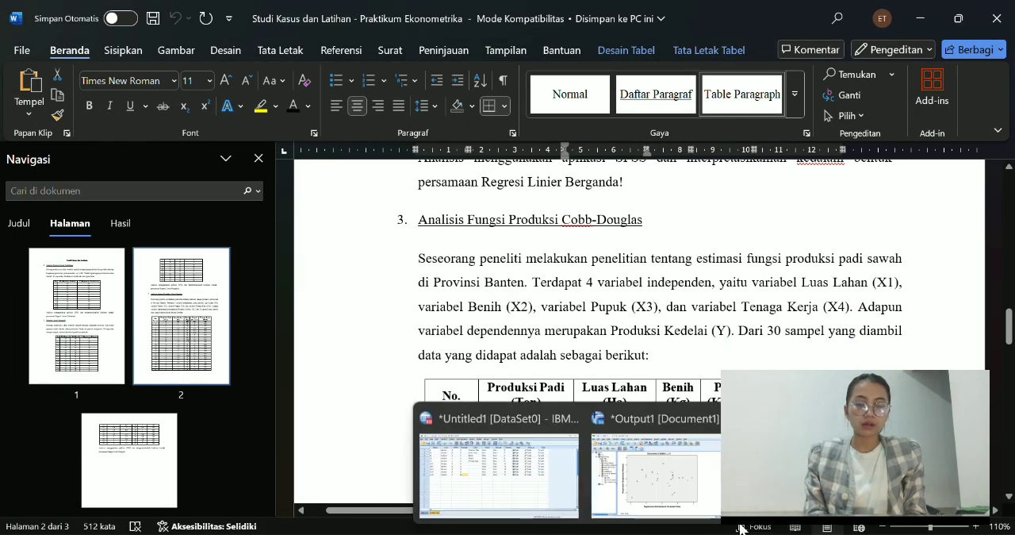
{"action": "left_click", "coordinate": [498, 465]}
Label Y as Produksi Padi, X1 as Luas Lahan, X2 as Benih, X3 as Pupuk and X4 as Tenaga Kerja.
{"action": "type", "text": "Prou"}
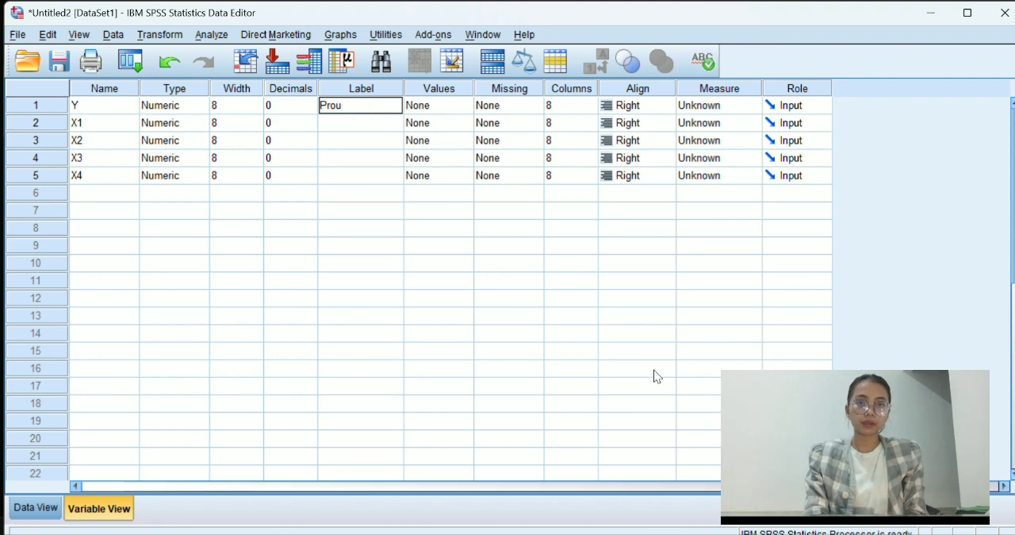
{"action": "type", "text": "dksi Padi"}
{"action": "key", "text": "Return"}
{"action": "type", "text": "Luas Lahan"}
{"action": "key", "text": "Return"}
{"action": "type", "text": "Benih"}
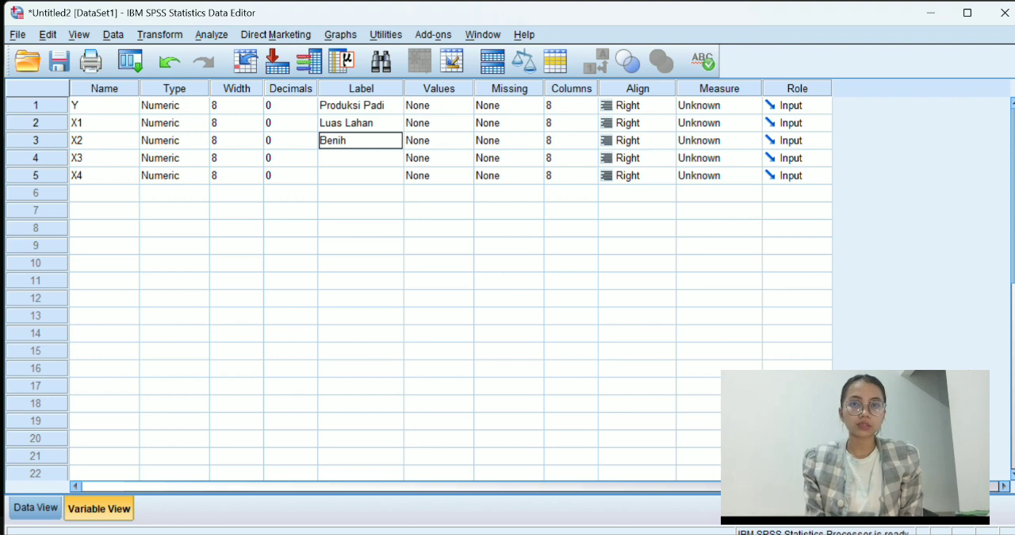
{"action": "key", "text": "Return"}
{"action": "type", "text": "Pupuk"}
{"action": "key", "text": "Return"}
{"action": "type", "text": "Tenaga Kerja"}
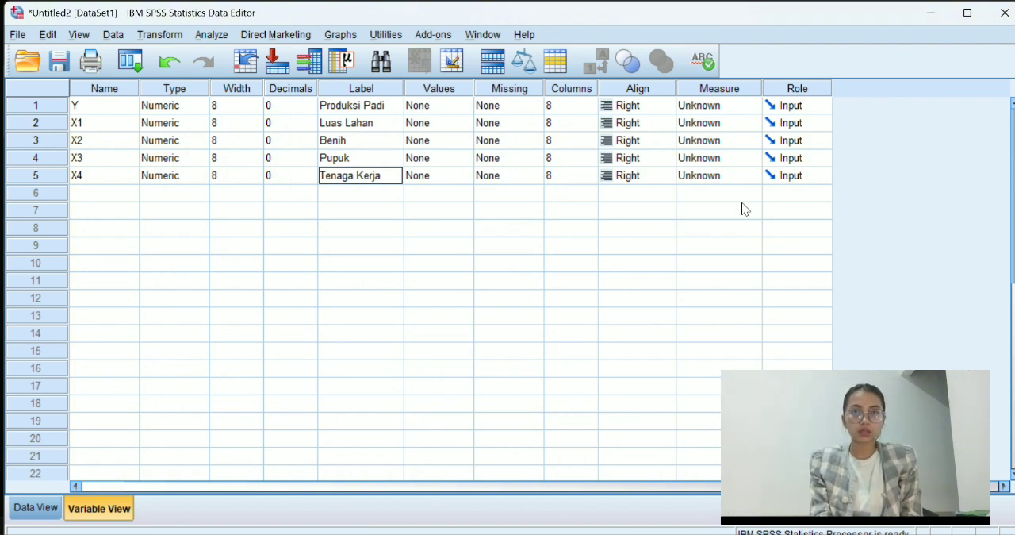
Set the measurement level of all five variables to Scale.
{"action": "left_click", "coordinate": [713, 177]}
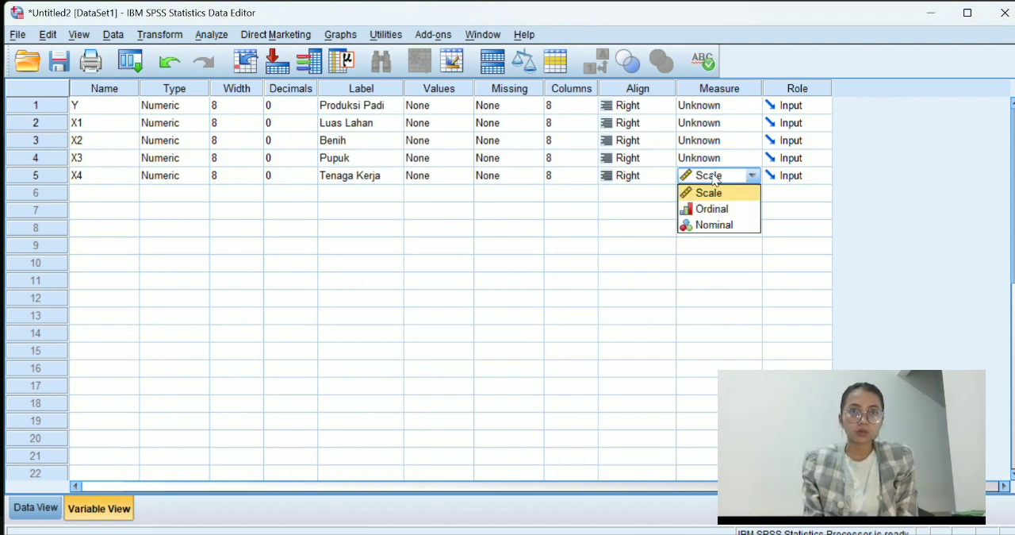
{"action": "left_click", "coordinate": [707, 158]}
{"action": "left_click", "coordinate": [702, 140]}
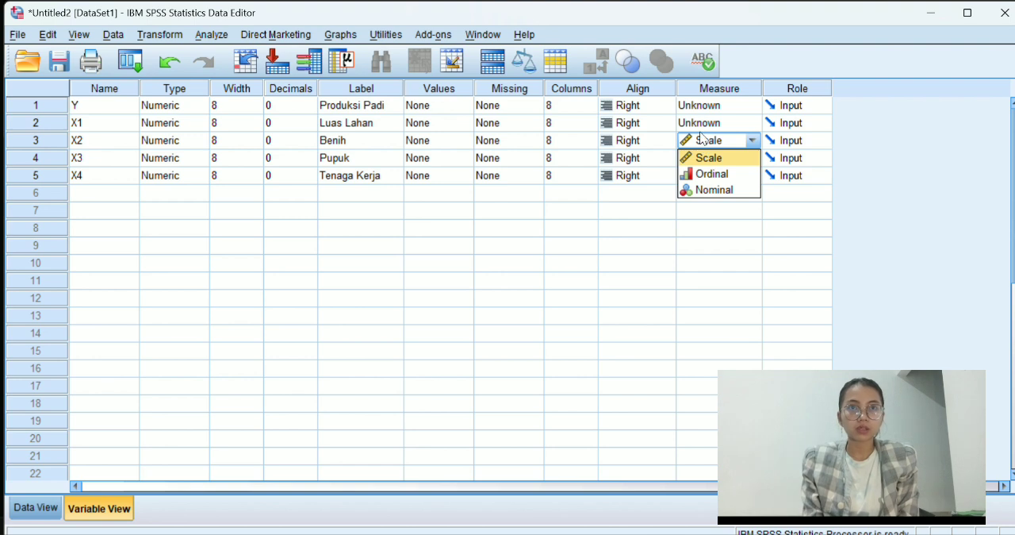
{"action": "left_click", "coordinate": [702, 123]}
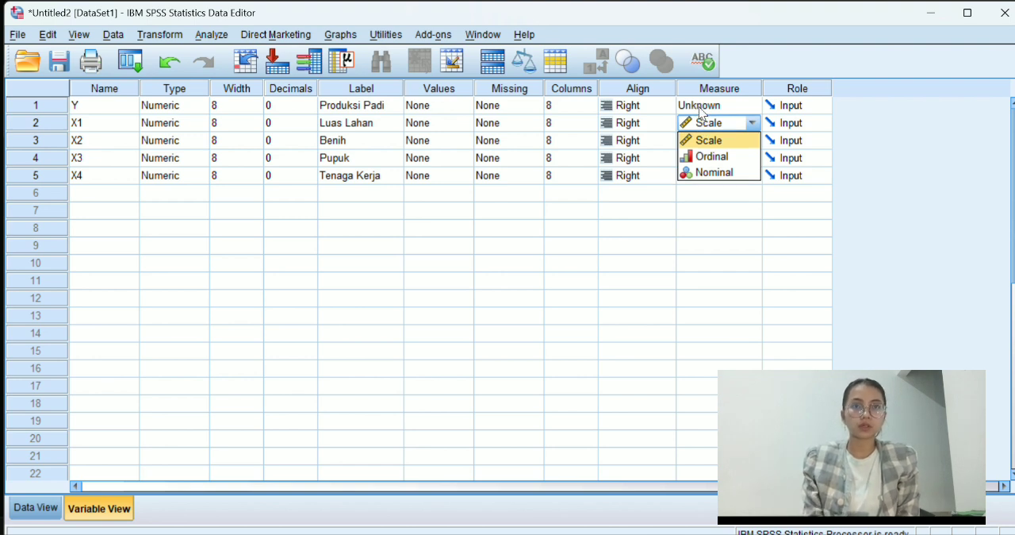
{"action": "left_click", "coordinate": [700, 113]}
{"action": "left_click", "coordinate": [692, 193]}
Set up Compute Variable with the target variable LnY and the numeric expression Ln(Y).
{"action": "left_click", "coordinate": [158, 36]}
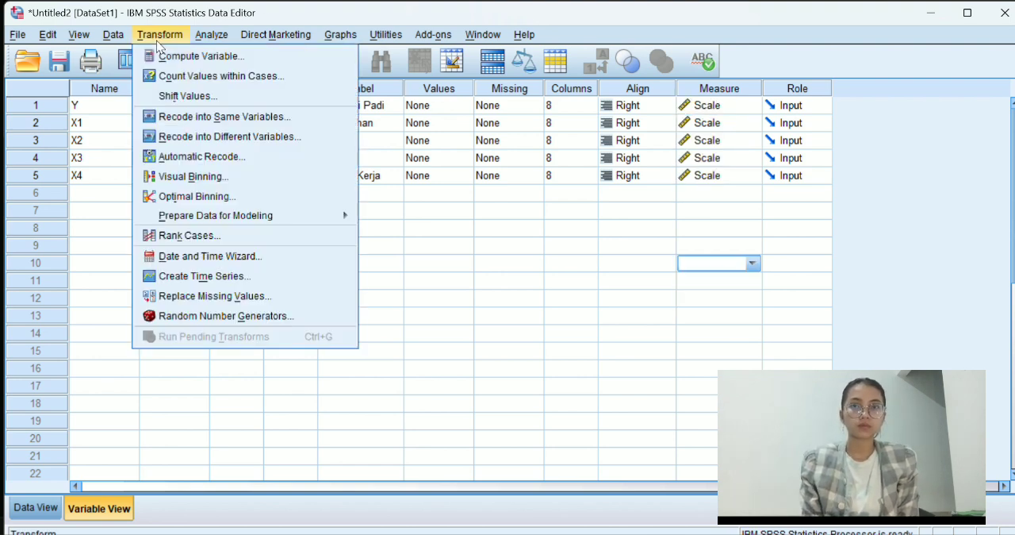
{"action": "left_click", "coordinate": [167, 56]}
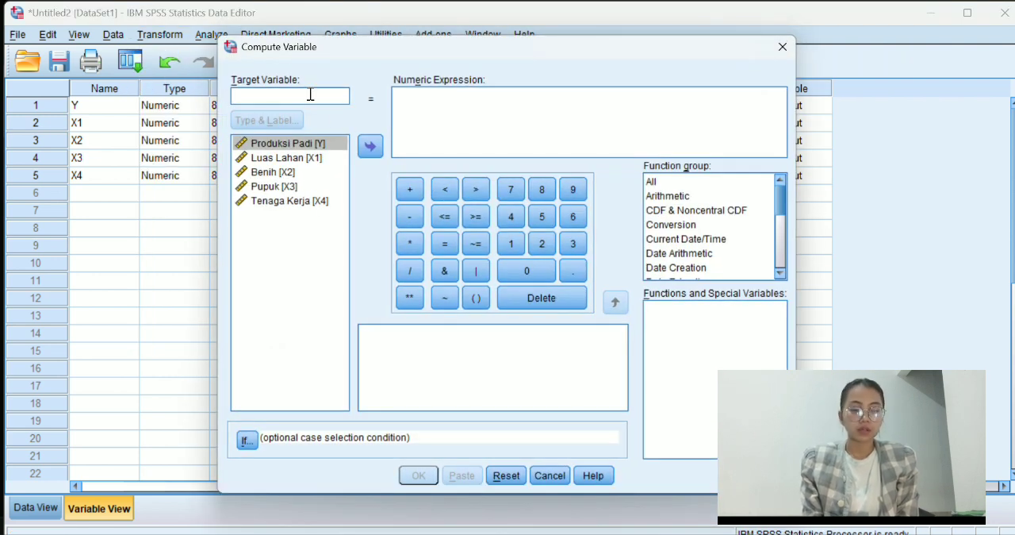
{"action": "type", "text": "LnY"}
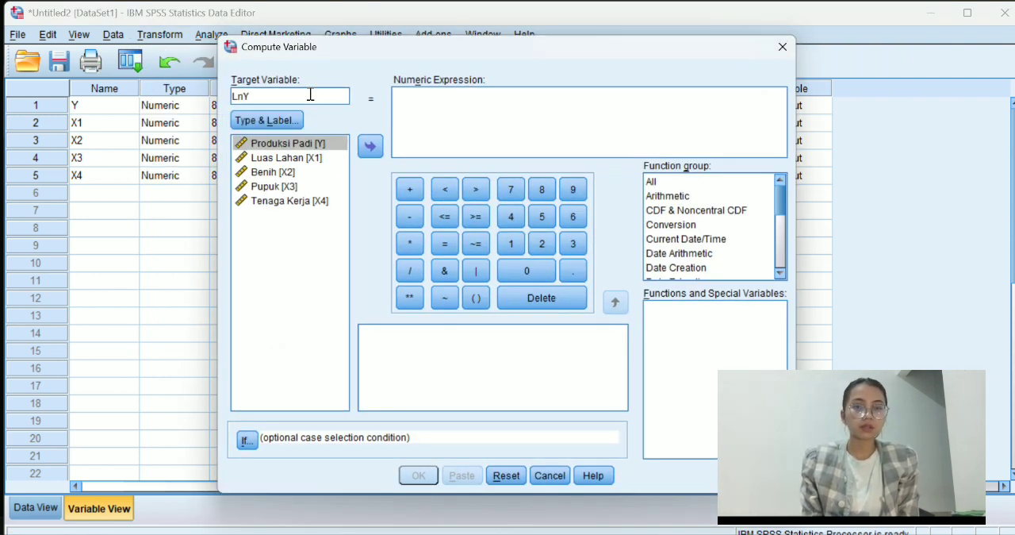
{"action": "left_click", "coordinate": [408, 97]}
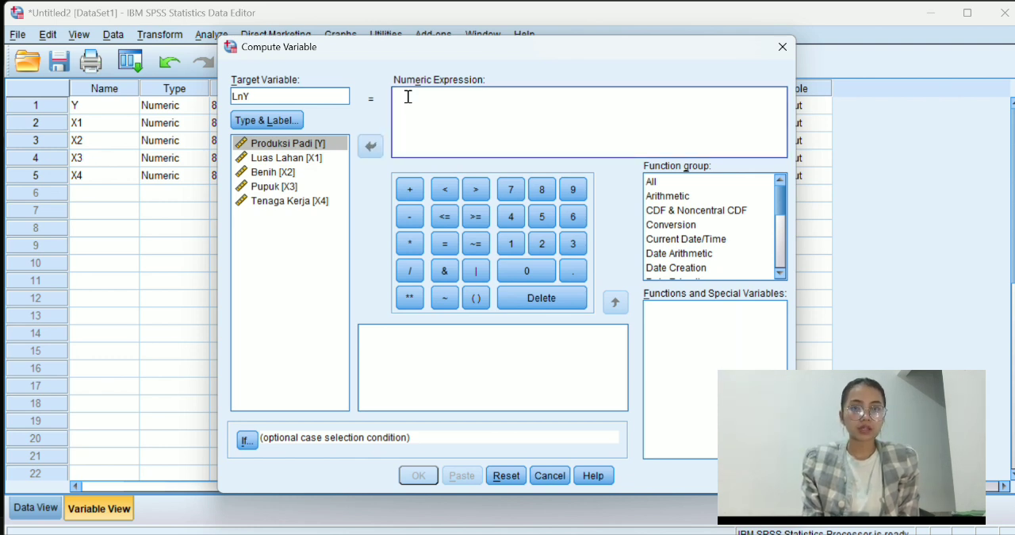
{"action": "type", "text": "lN("}
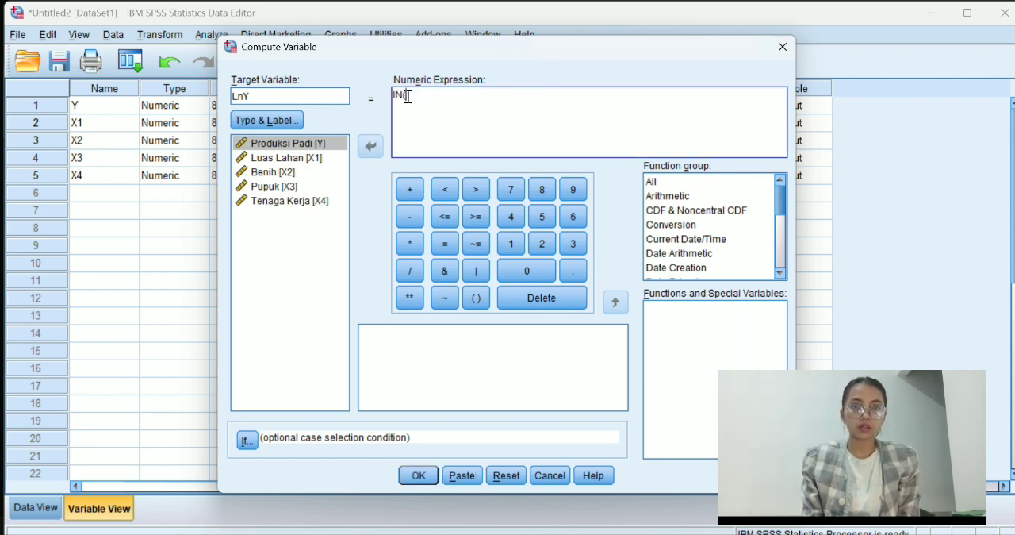
{"action": "key", "text": "BackSpace"}
{"action": "key", "text": "BackSpace"}
{"action": "key", "text": "BackSpace"}
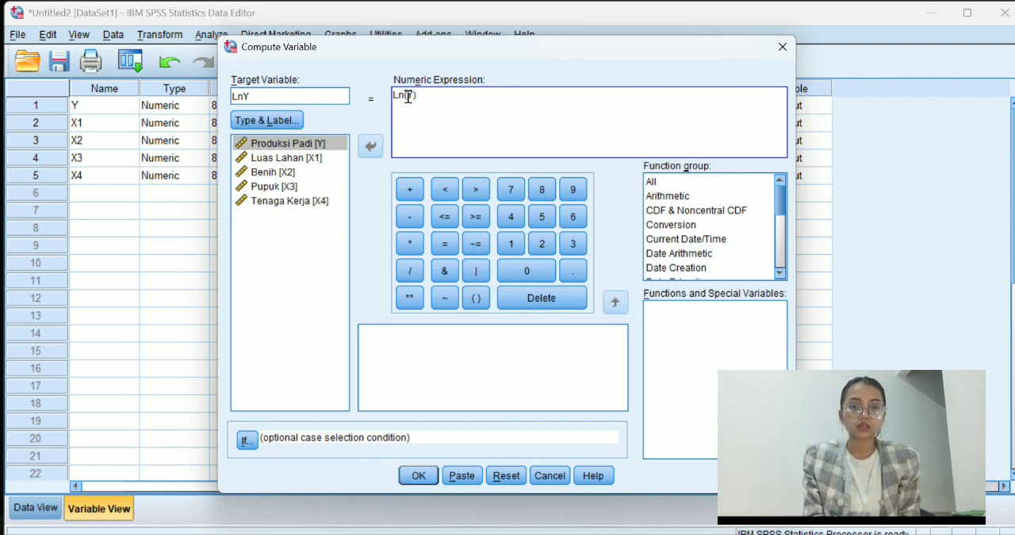
View the description of the Ln function in the full function list and run the LnY computation.
{"action": "left_click", "coordinate": [723, 182]}
{"action": "scroll", "coordinate": [702, 375], "scroll_direction": "down", "scroll_amount": 15}
{"action": "scroll", "coordinate": [706, 383], "scroll_direction": "down", "scroll_amount": 6}
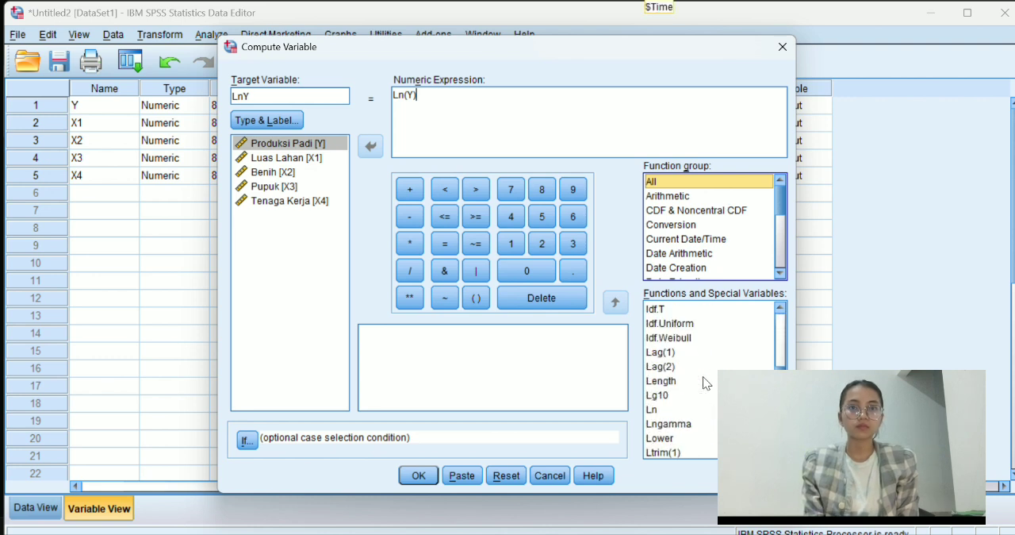
{"action": "left_click", "coordinate": [695, 409]}
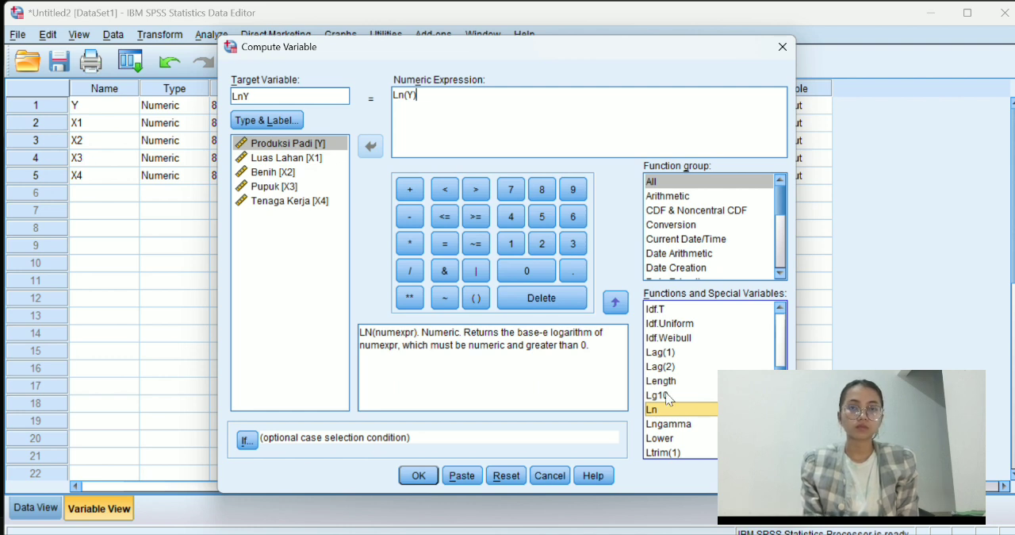
{"action": "left_click", "coordinate": [418, 475]}
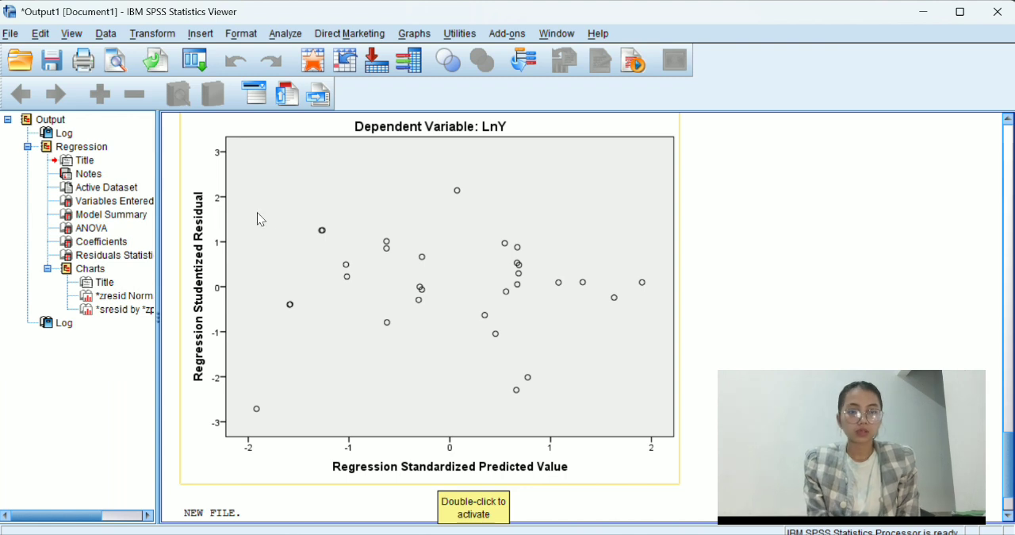
Compute a new variable LnX1 with the numeric expression Ln(X1).
{"action": "left_click", "coordinate": [153, 33]}
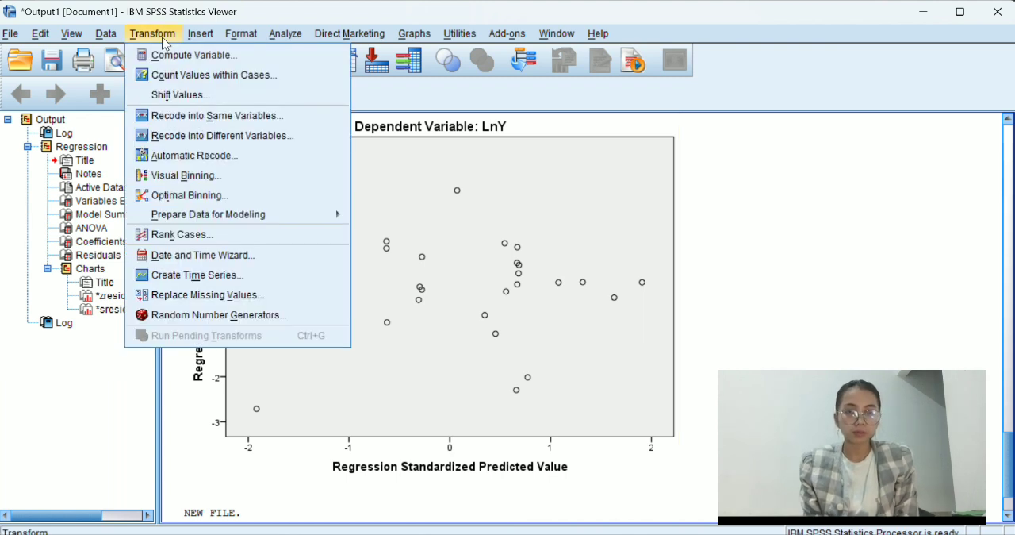
{"action": "left_click", "coordinate": [175, 56]}
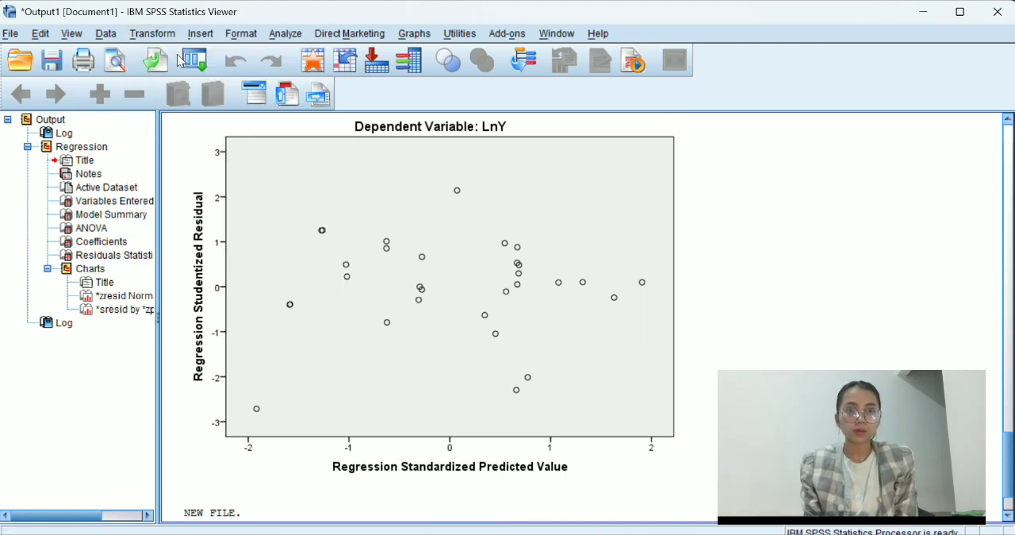
{"action": "left_click", "coordinate": [301, 101]}
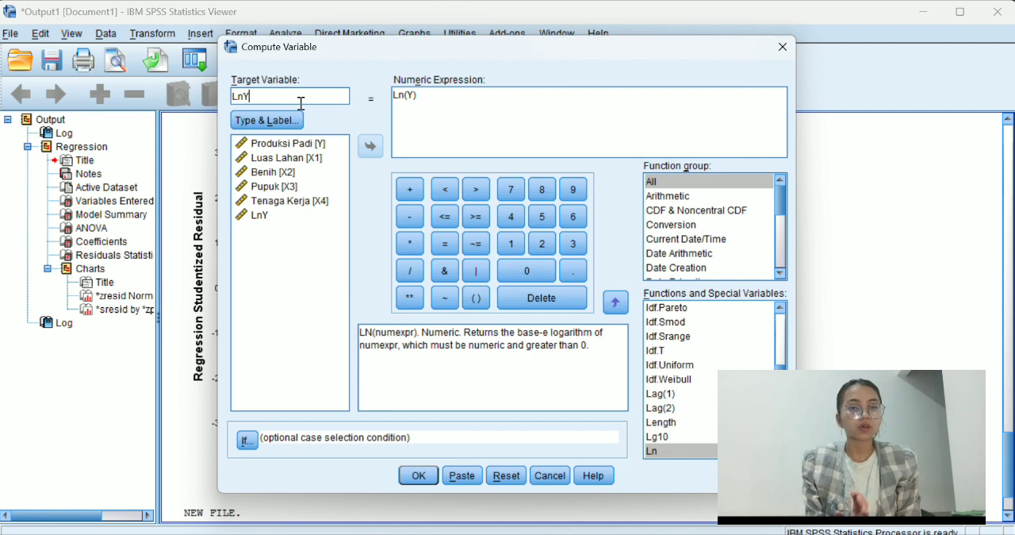
{"action": "key", "text": "BackSpace"}
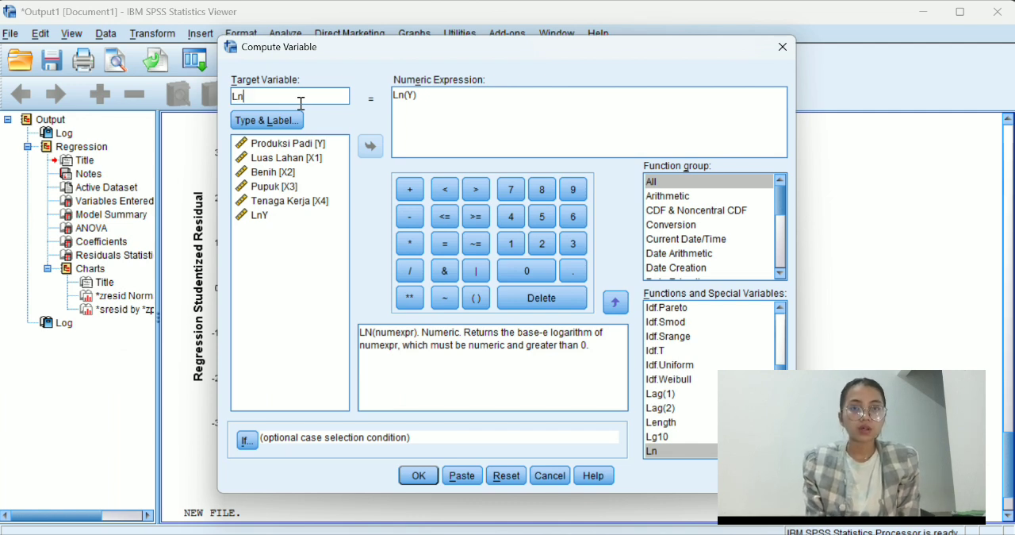
{"action": "left_click", "coordinate": [413, 95]}
{"action": "key", "text": "BackSpace"}
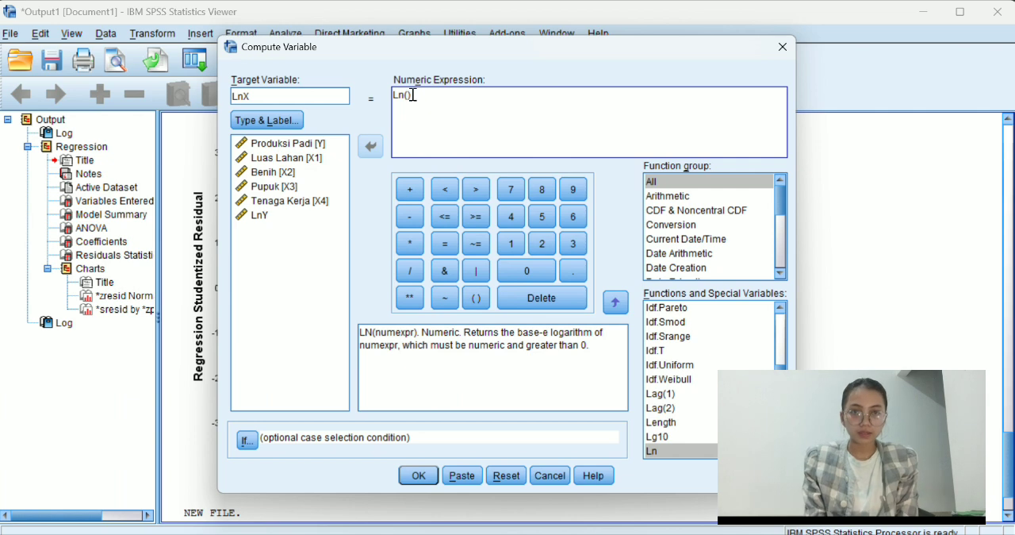
{"action": "type", "text": "X1"}
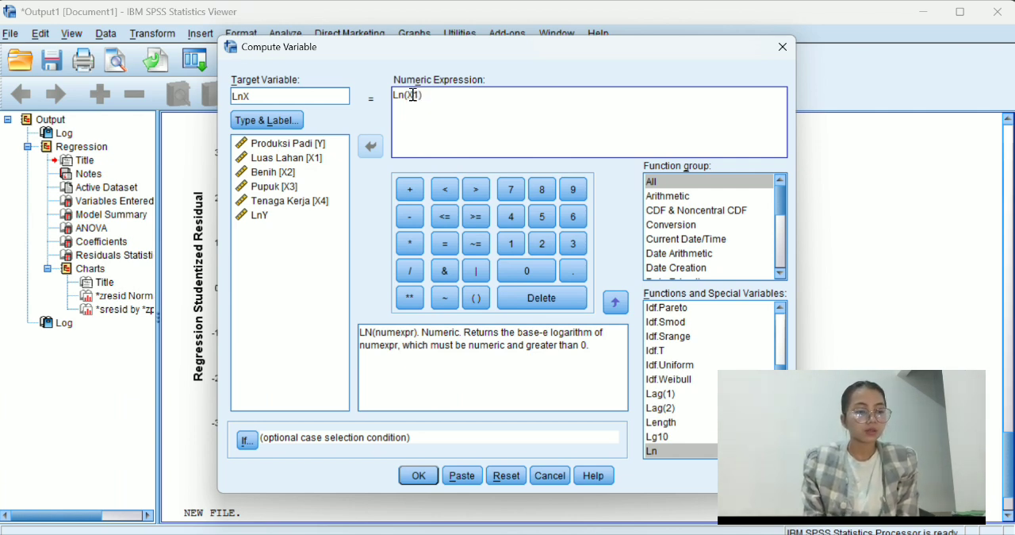
{"action": "left_click", "coordinate": [314, 101]}
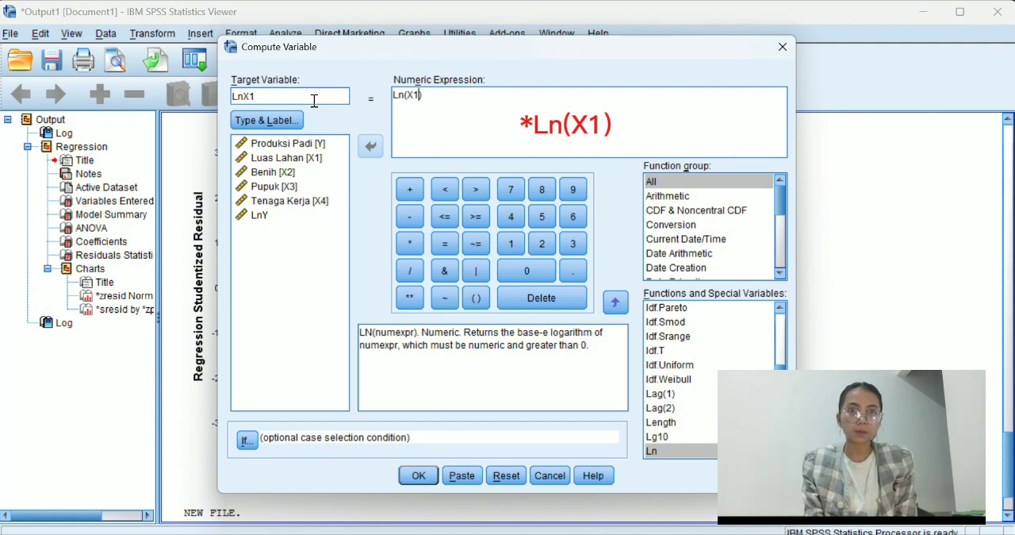
{"action": "left_click", "coordinate": [419, 475]}
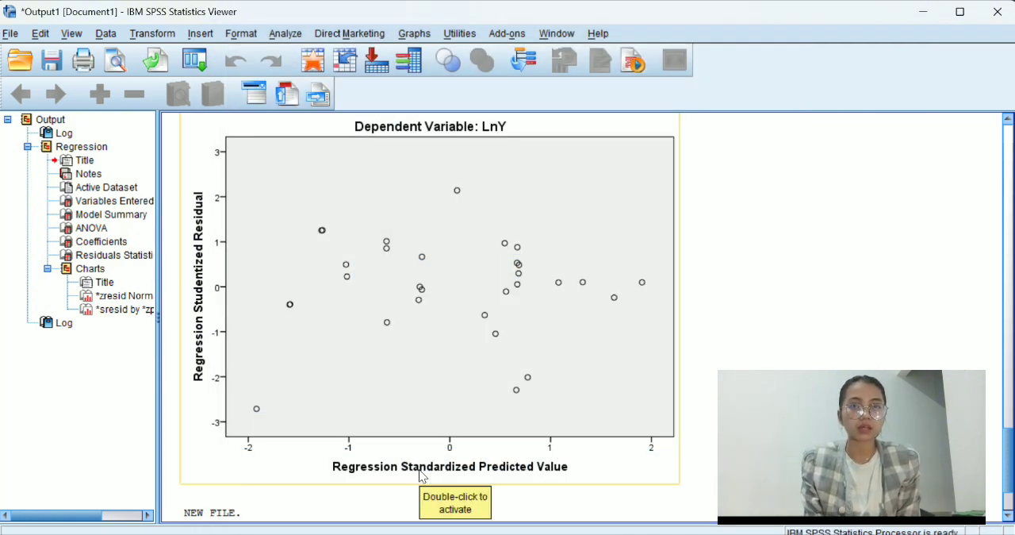
Compute a new variable LnX2 with the numeric expression Ln(X2).
{"action": "left_click", "coordinate": [163, 34]}
{"action": "left_click", "coordinate": [186, 55]}
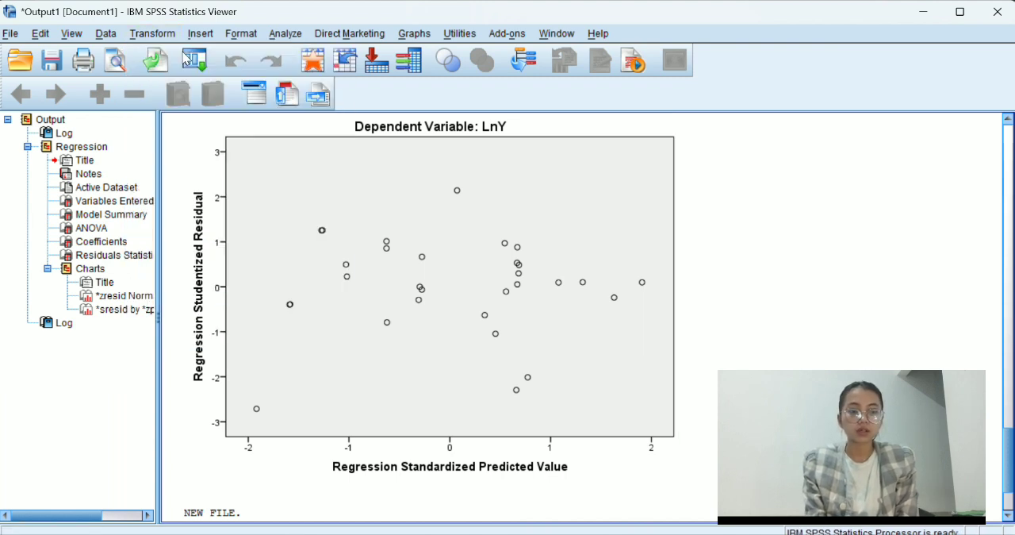
{"action": "left_click", "coordinate": [302, 96]}
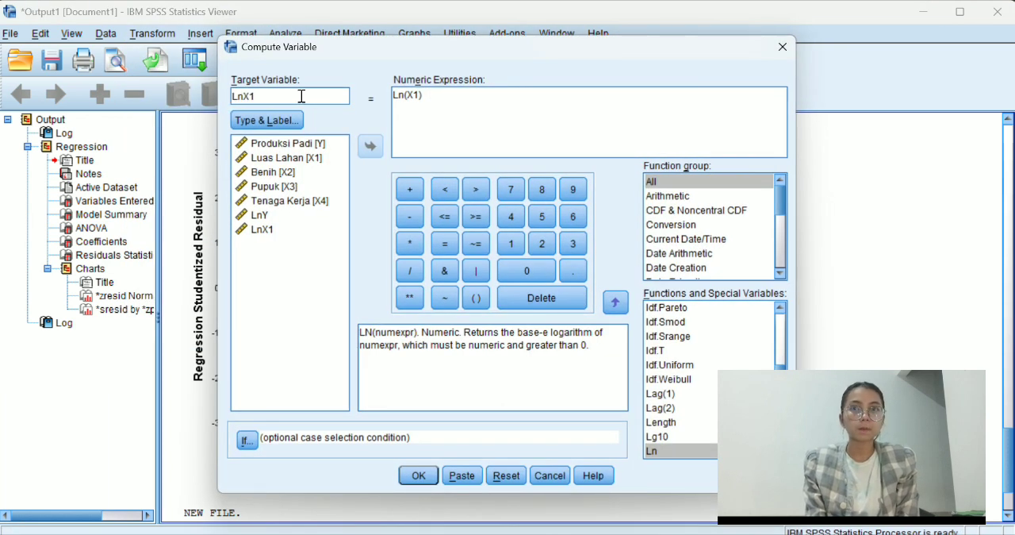
{"action": "left_click", "coordinate": [417, 95]}
{"action": "type", "text": "2"}
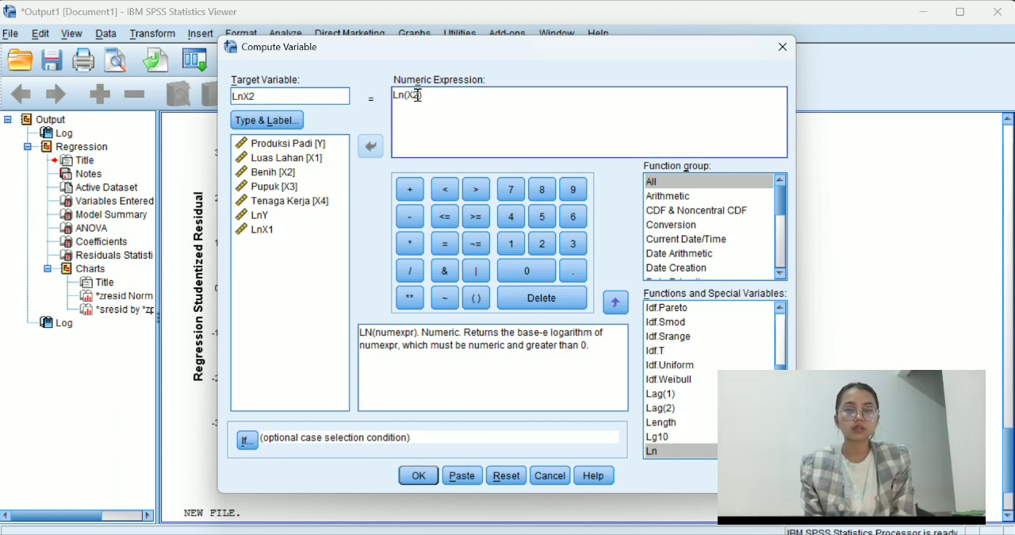
{"action": "type", "text": ")"}
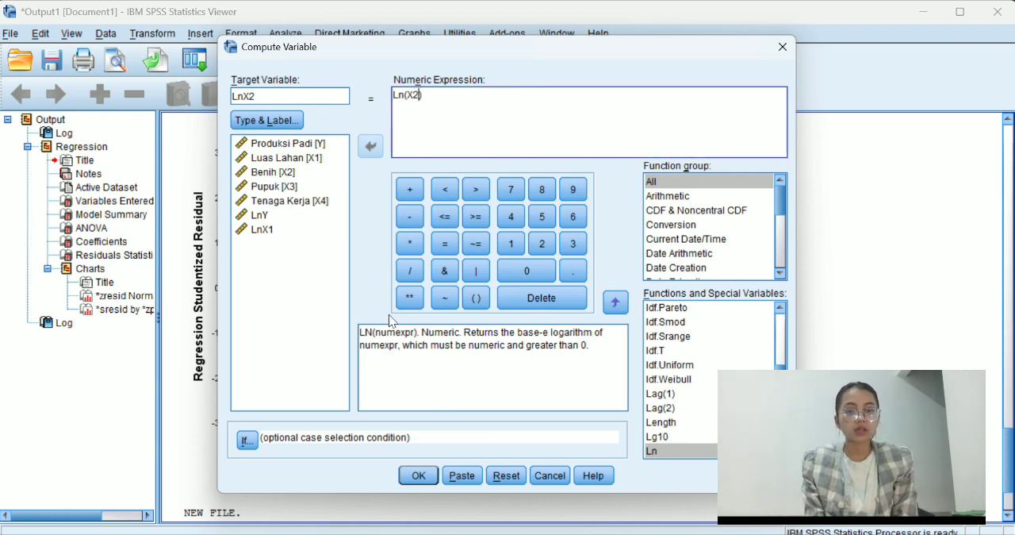
{"action": "left_click", "coordinate": [418, 475]}
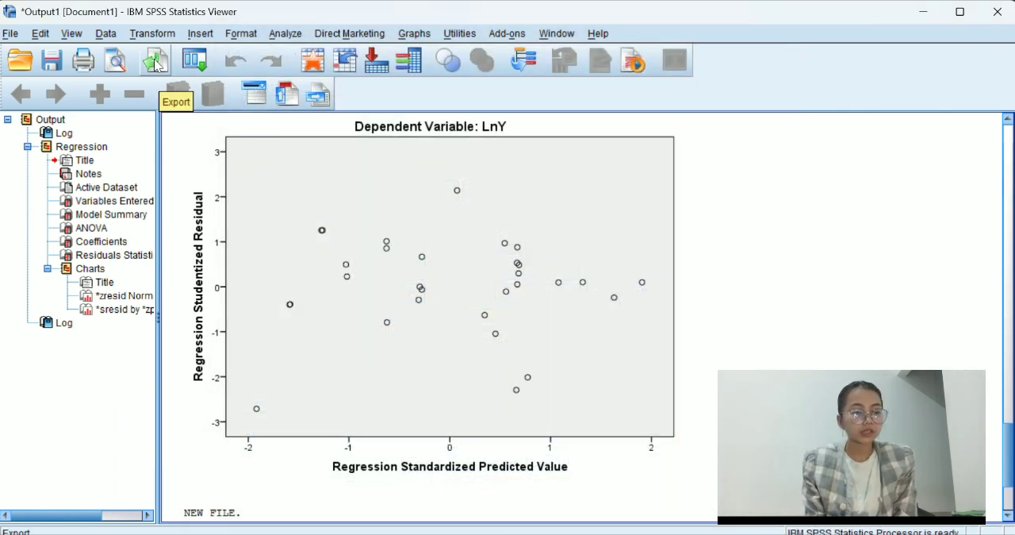
Compute a new variable LnX3 with the numeric expression Ln(X3).
{"action": "left_click", "coordinate": [153, 35]}
{"action": "left_click", "coordinate": [151, 52]}
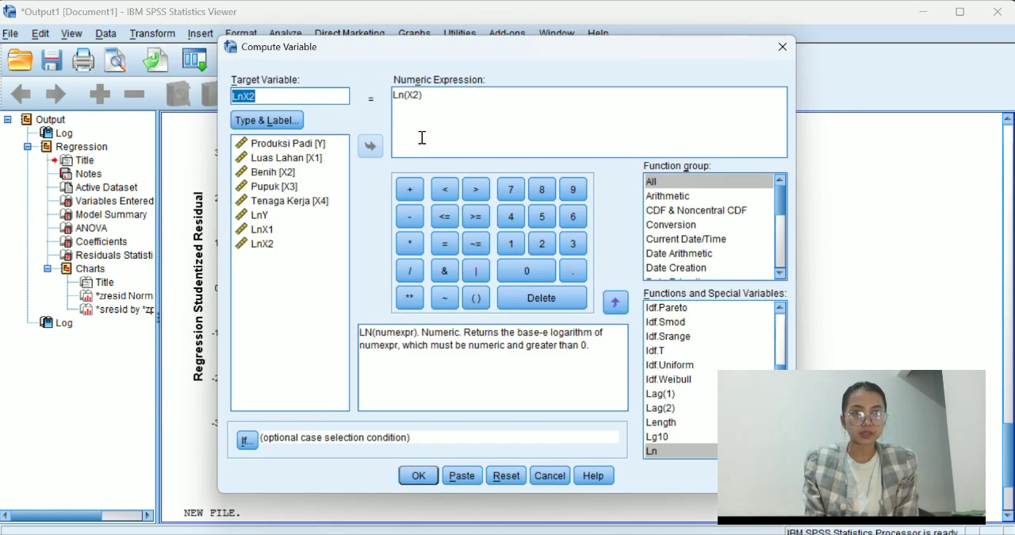
{"action": "left_click", "coordinate": [332, 95]}
{"action": "key", "text": "BackSpace"}
{"action": "type", "text": "3"}
{"action": "left_click", "coordinate": [417, 101]}
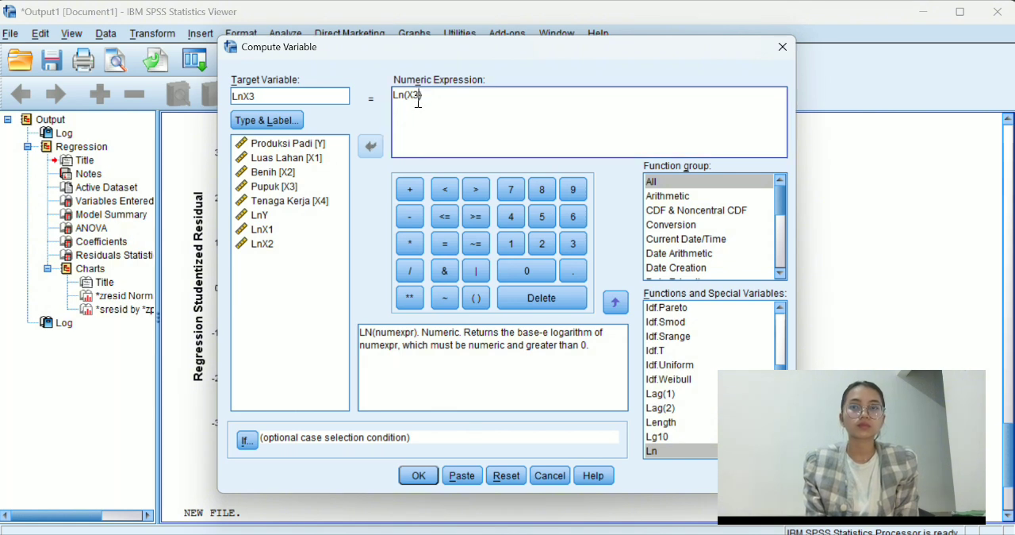
{"action": "left_click", "coordinate": [418, 475]}
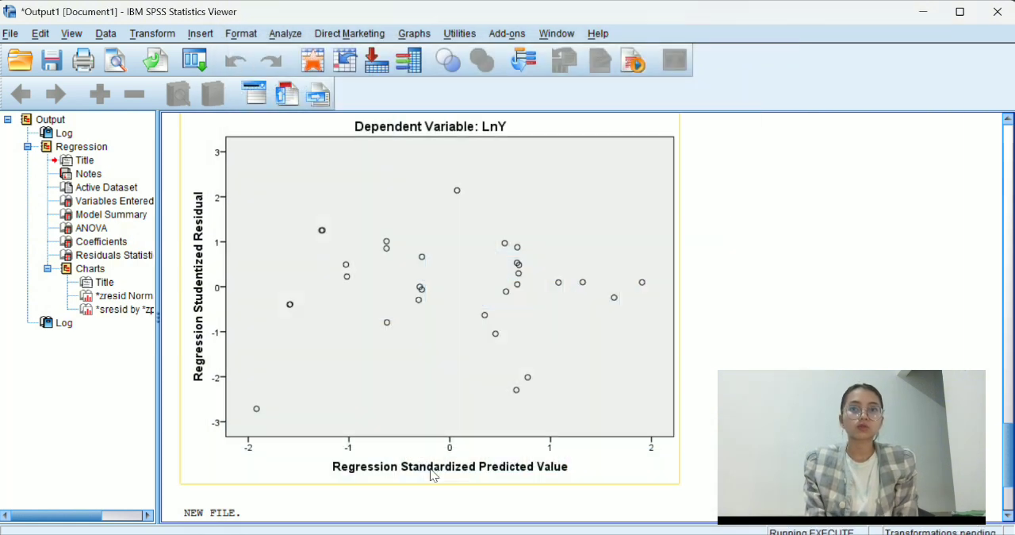
Compute a new variable LnX4 with the numeric expression Ln(X4).
{"action": "left_click", "coordinate": [150, 33]}
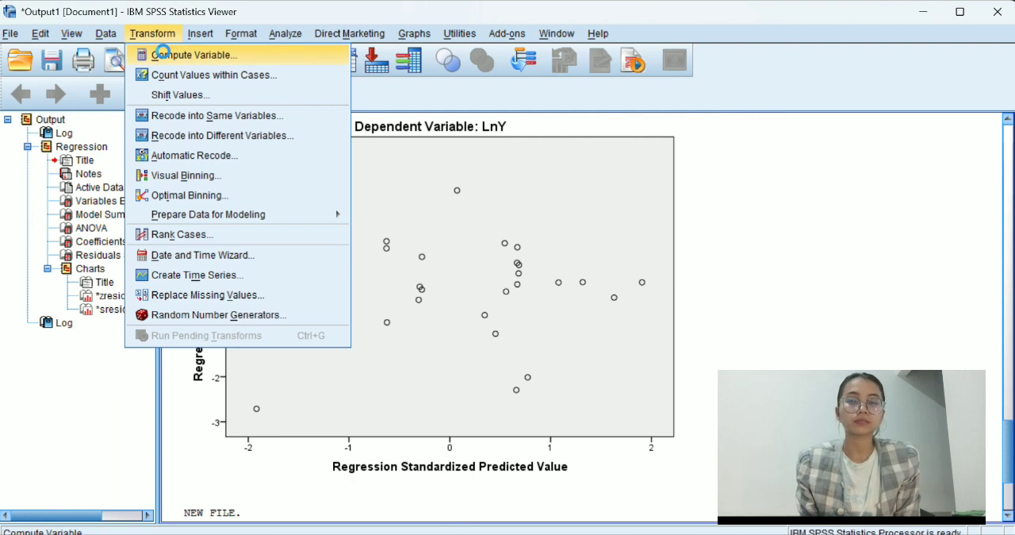
{"action": "left_click", "coordinate": [161, 55]}
{"action": "left_click", "coordinate": [296, 96]}
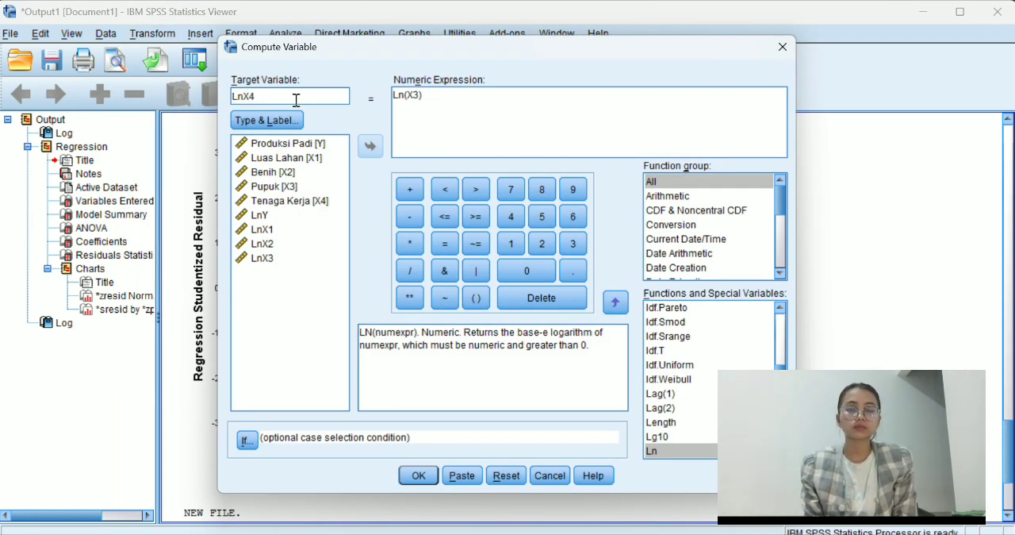
{"action": "left_click", "coordinate": [419, 96]}
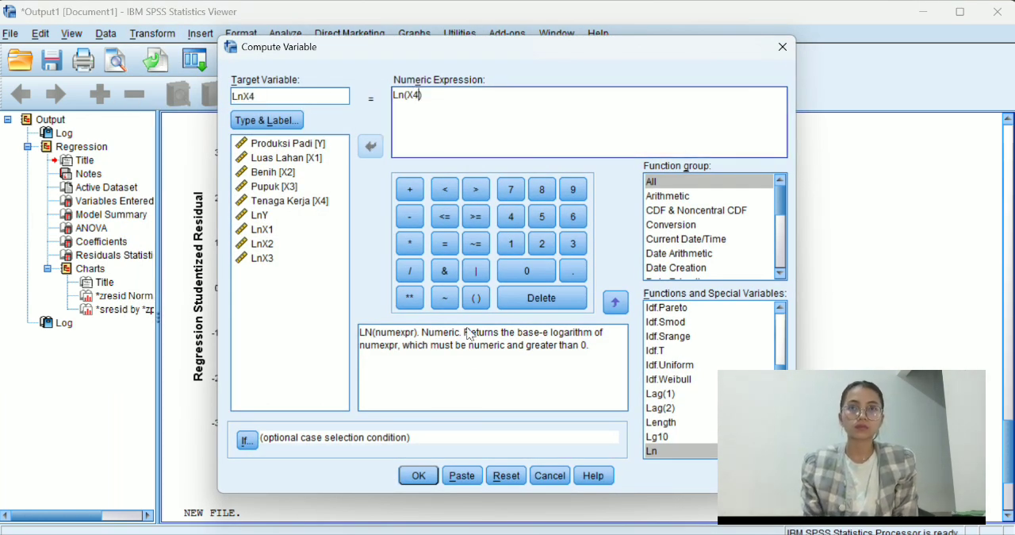
{"action": "left_click", "coordinate": [419, 475]}
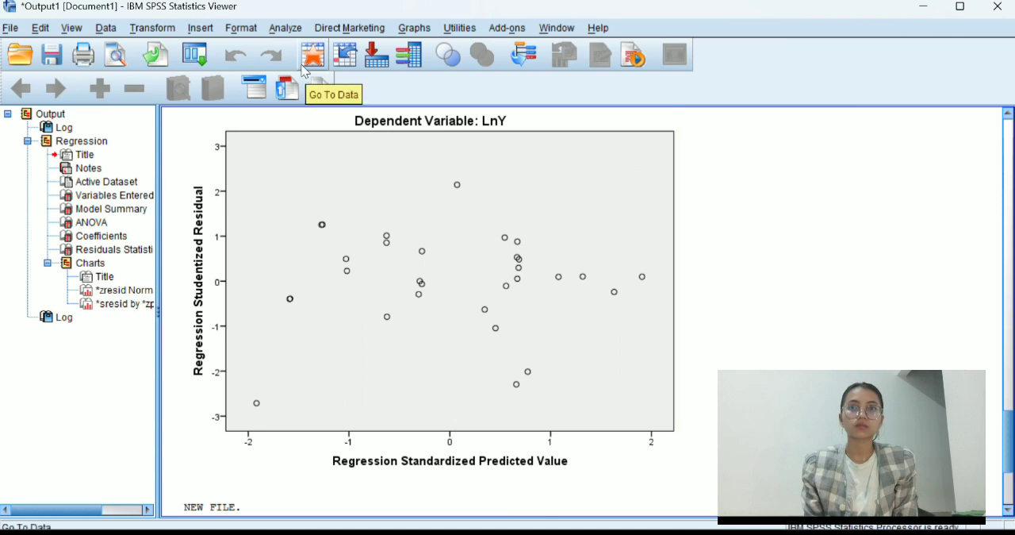
Start a Linear Regression analysis with LnY as the dependent variable.
{"action": "left_click", "coordinate": [285, 28]}
{"action": "mouse_move", "coordinate": [325, 131]}
{"action": "mouse_move", "coordinate": [350, 197]}
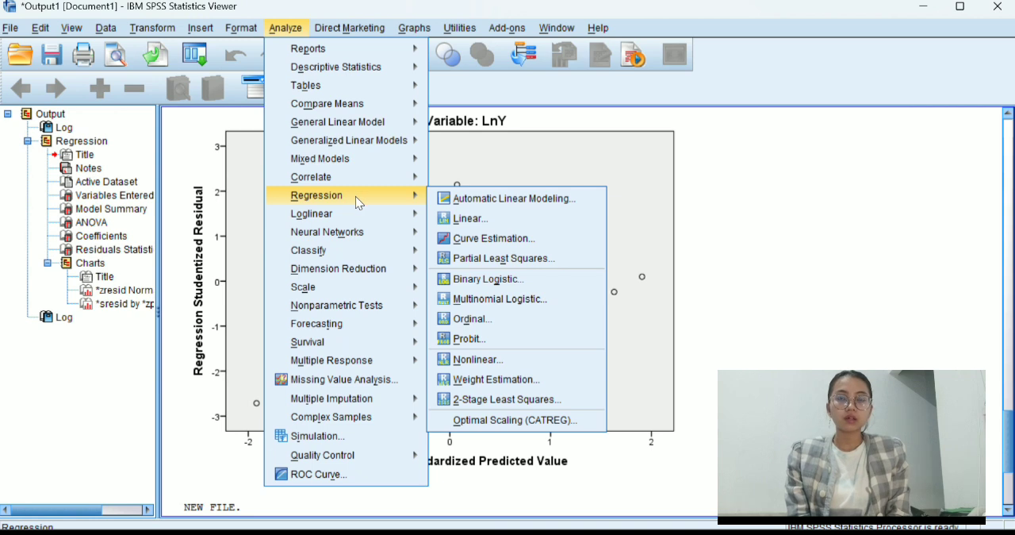
{"action": "left_click", "coordinate": [458, 219]}
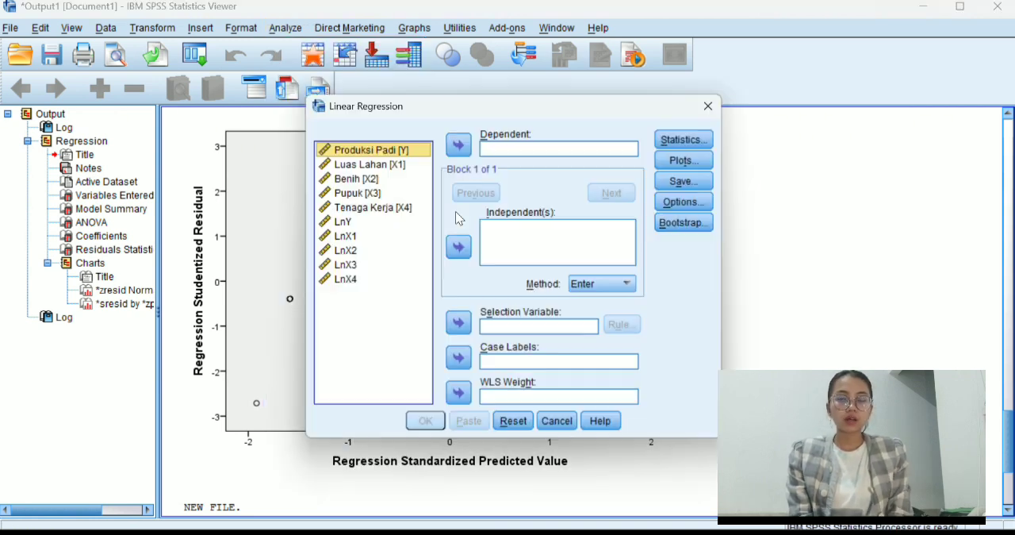
{"action": "left_click", "coordinate": [389, 222]}
{"action": "left_click", "coordinate": [459, 144]}
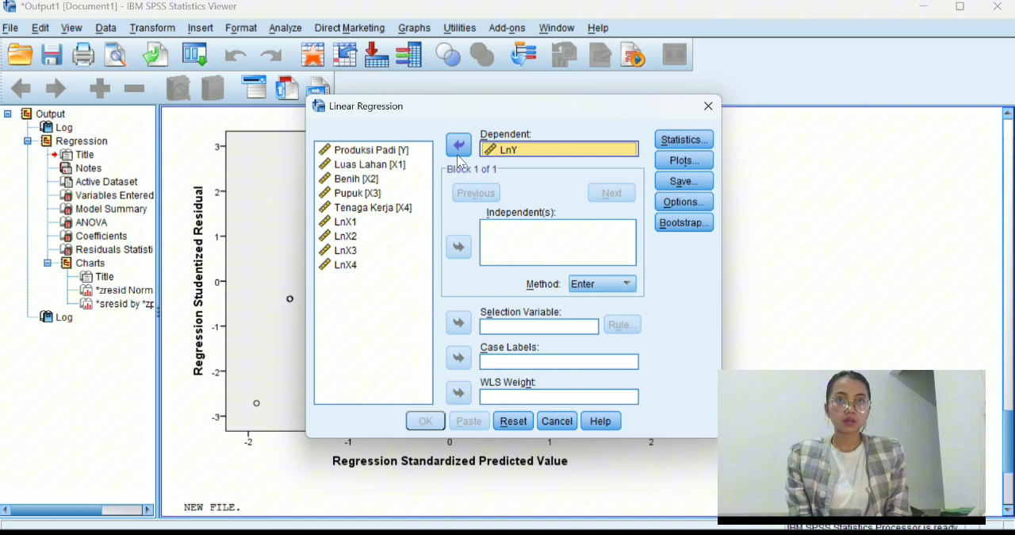
Add LnX1, LnX2, LnX3 and LnX4 as the independent variables of the regression.
{"action": "left_click", "coordinate": [398, 225]}
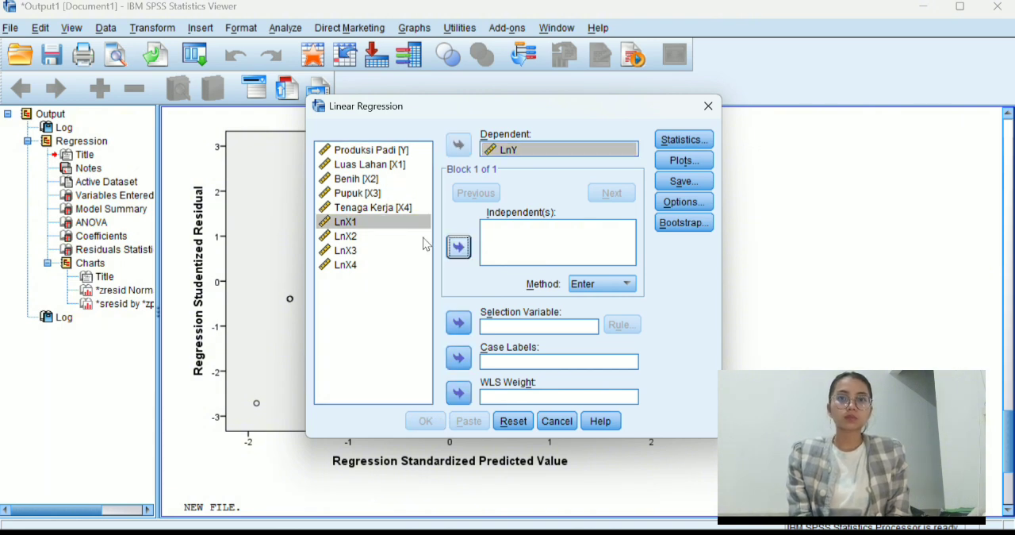
{"action": "left_click", "coordinate": [458, 246]}
{"action": "left_click", "coordinate": [384, 235]}
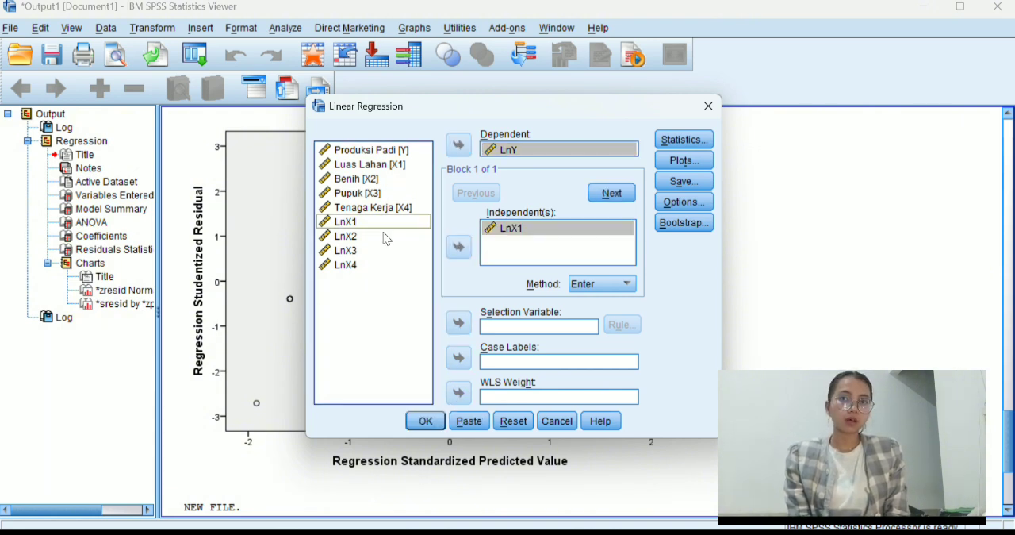
{"action": "left_click", "coordinate": [448, 252]}
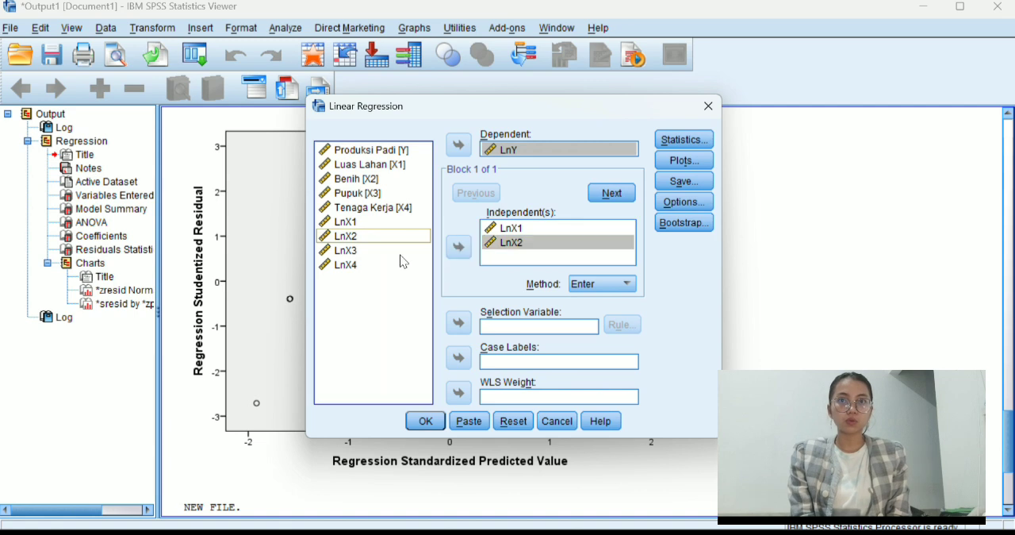
{"action": "left_click", "coordinate": [406, 251]}
{"action": "left_click", "coordinate": [458, 252]}
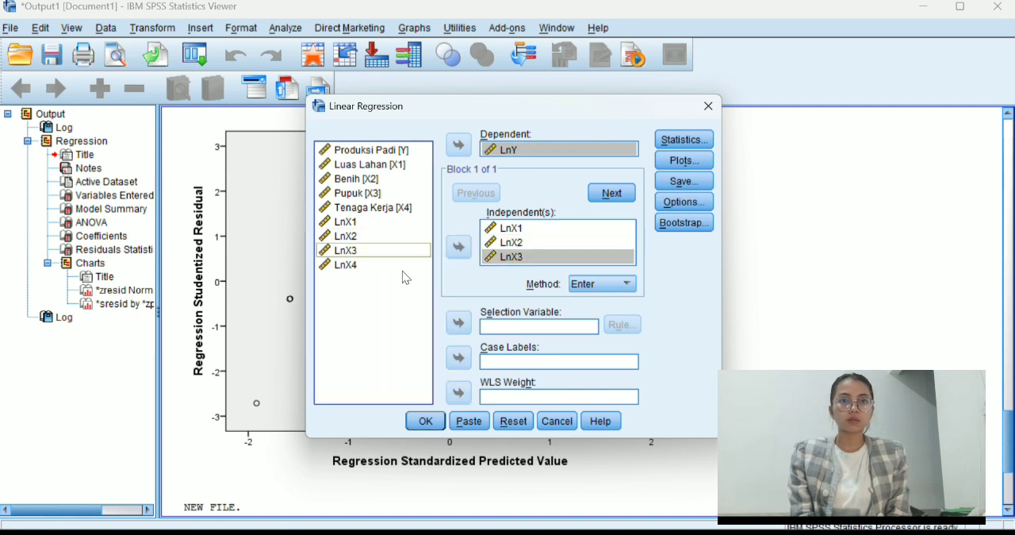
{"action": "left_click", "coordinate": [402, 268]}
{"action": "left_click", "coordinate": [458, 248]}
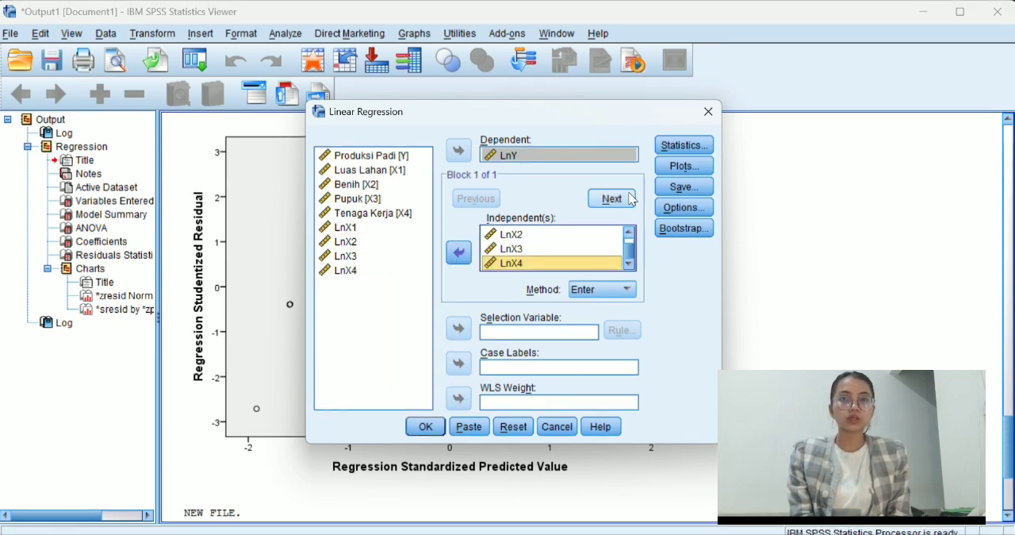
Include the Durbin-Watson residual test in the regression statistics.
{"action": "left_click", "coordinate": [680, 144]}
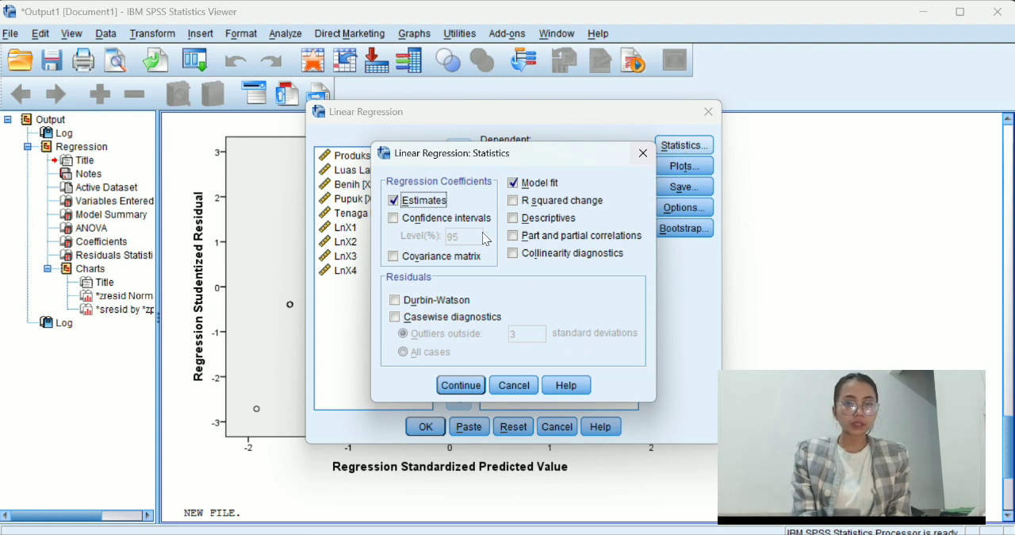
{"action": "left_click", "coordinate": [395, 299]}
{"action": "left_click", "coordinate": [464, 386]}
Set up a residual scatterplot with *SRESID as Y and *ZPRED as X, and include the normal probability plot.
{"action": "left_click", "coordinate": [681, 167]}
{"action": "left_click", "coordinate": [406, 214]}
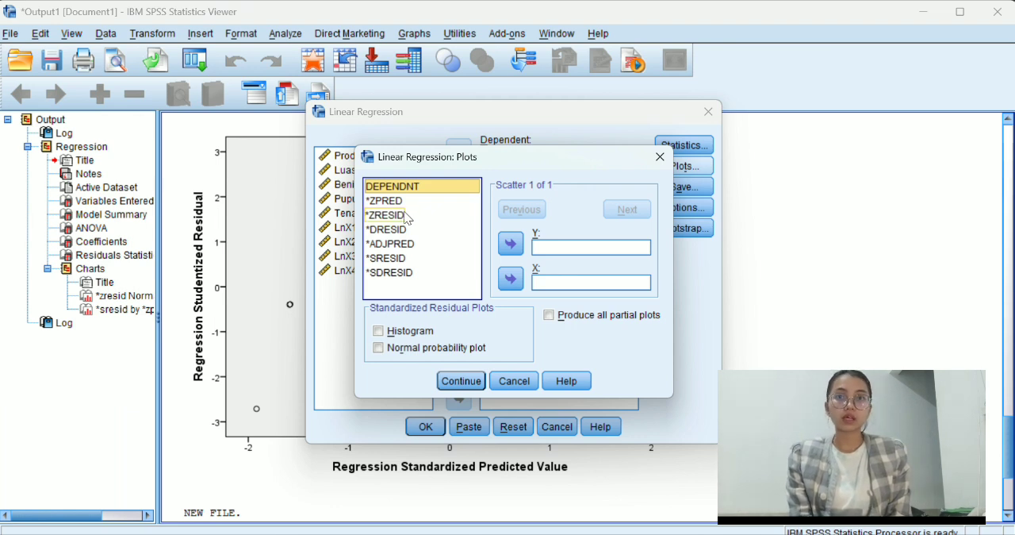
{"action": "left_click", "coordinate": [410, 260]}
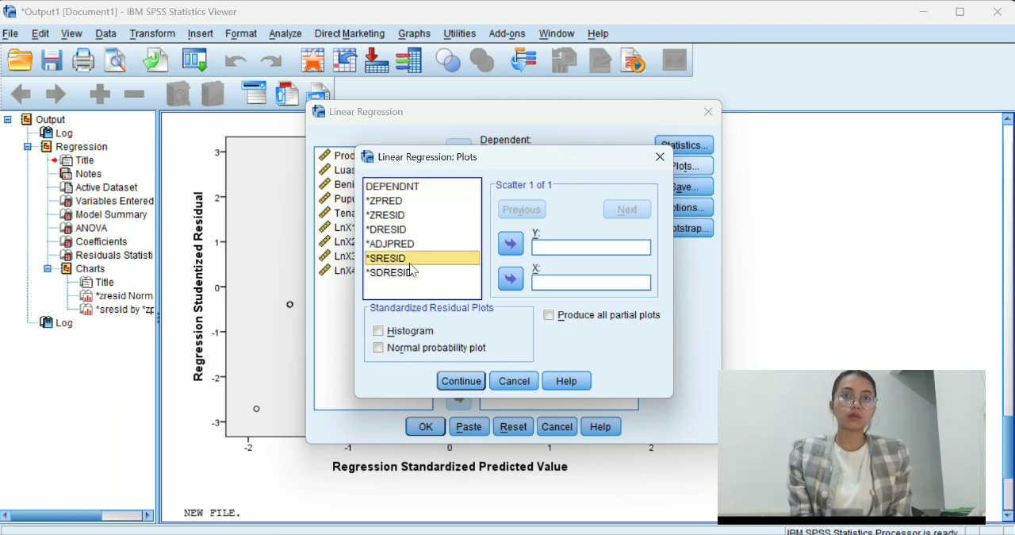
{"action": "left_click", "coordinate": [511, 246]}
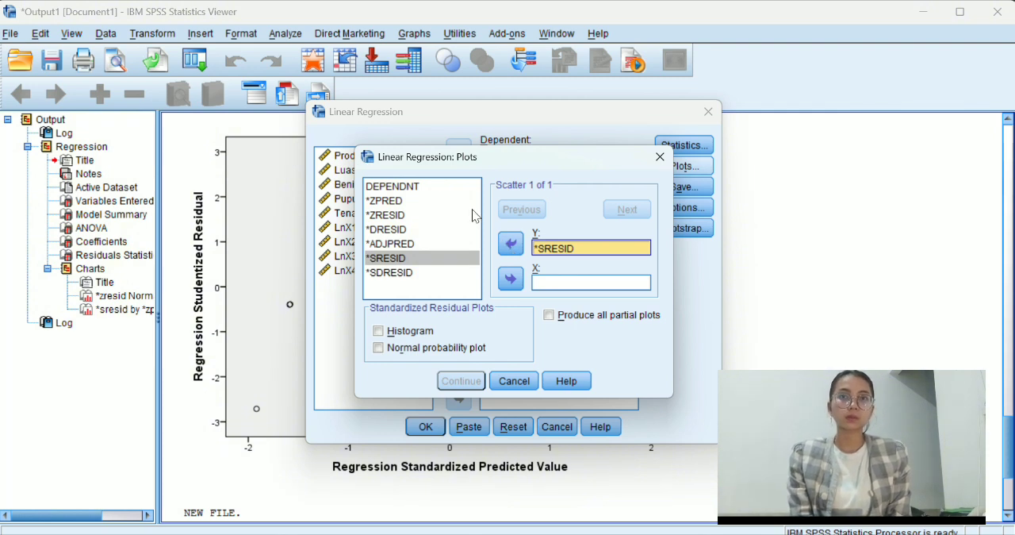
{"action": "left_click", "coordinate": [448, 201]}
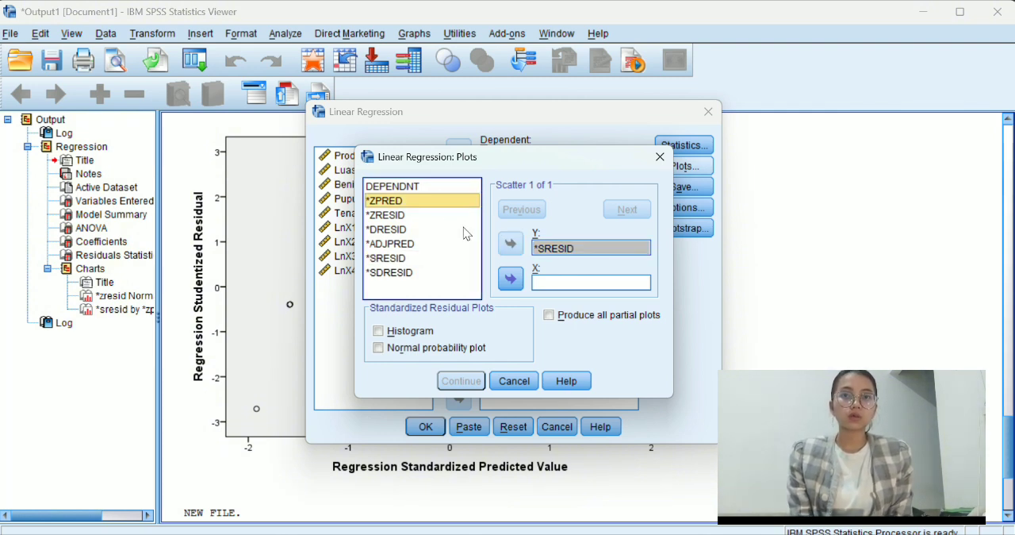
{"action": "left_click", "coordinate": [509, 278]}
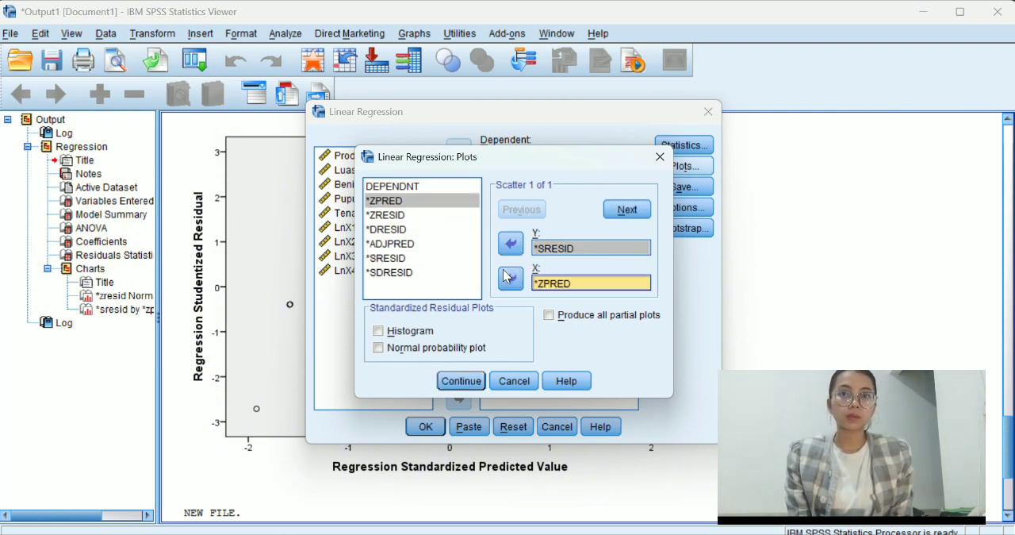
{"action": "left_click", "coordinate": [378, 348]}
{"action": "left_click", "coordinate": [462, 382]}
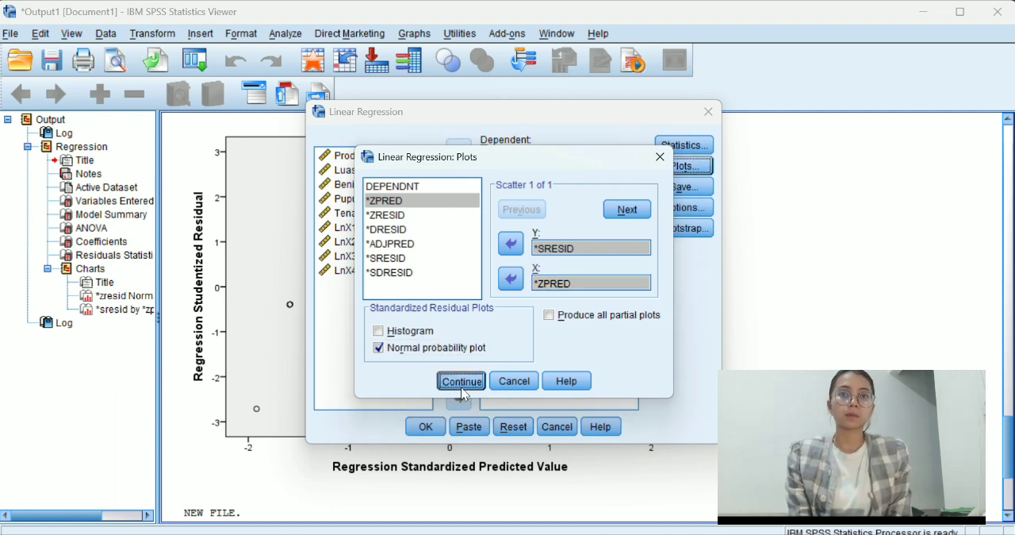
Run the linear regression and look through its output tables down to the residual scatterplot.
{"action": "left_click", "coordinate": [425, 426]}
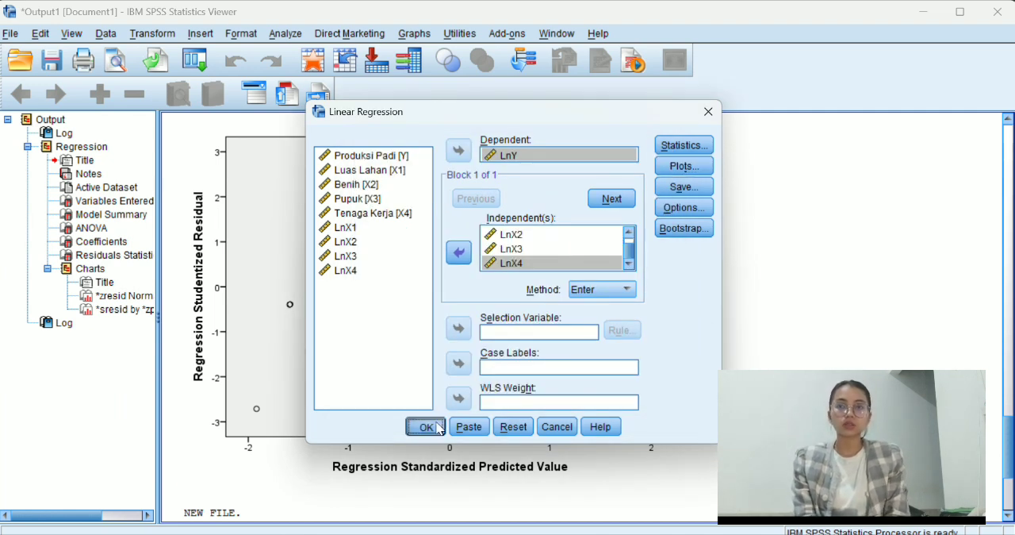
{"action": "scroll", "coordinate": [435, 428], "scroll_direction": "down", "scroll_amount": 20}
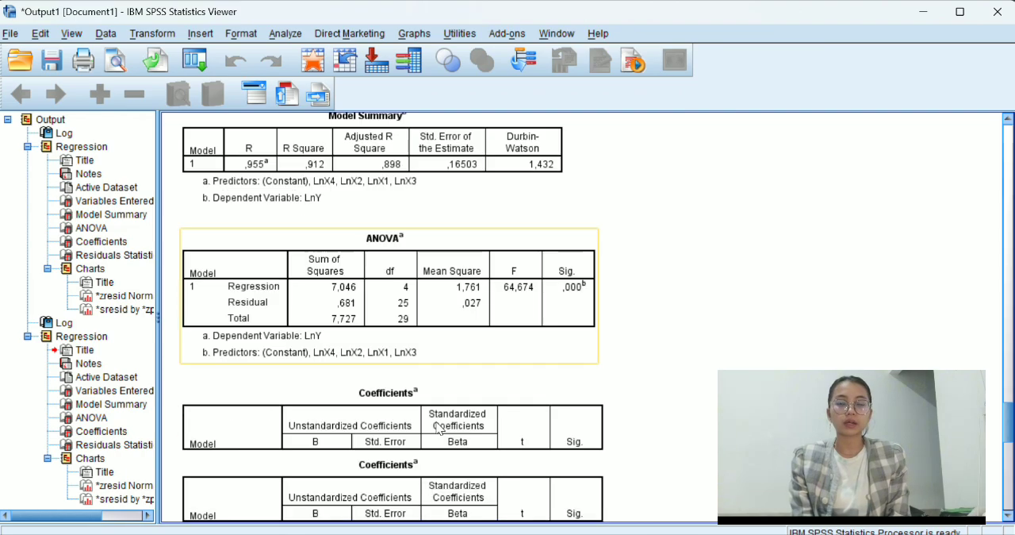
{"action": "scroll", "coordinate": [436, 426], "scroll_direction": "down", "scroll_amount": 5}
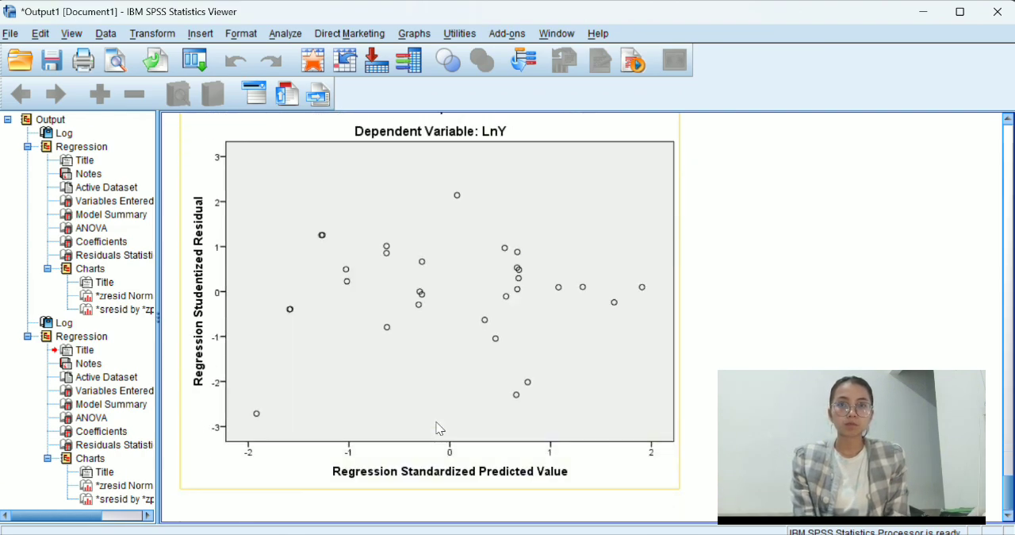